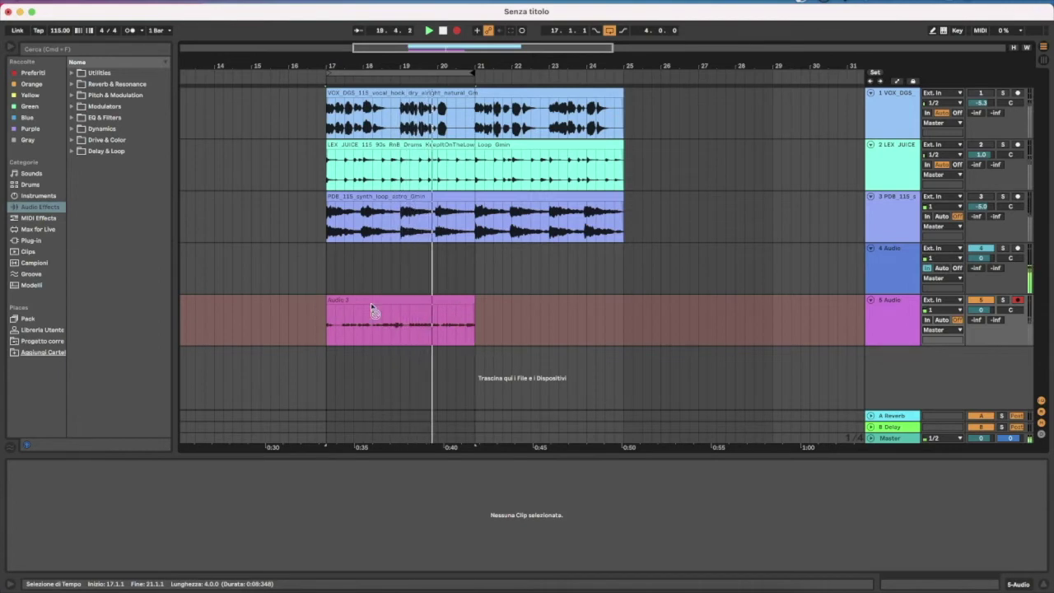
Step: Stop the loop recording and show the take lanes of the 5 Audio track
{"action": "key", "text": "space"}
{"action": "left_click", "coordinate": [429, 321]}
{"action": "left_click", "coordinate": [891, 341]}
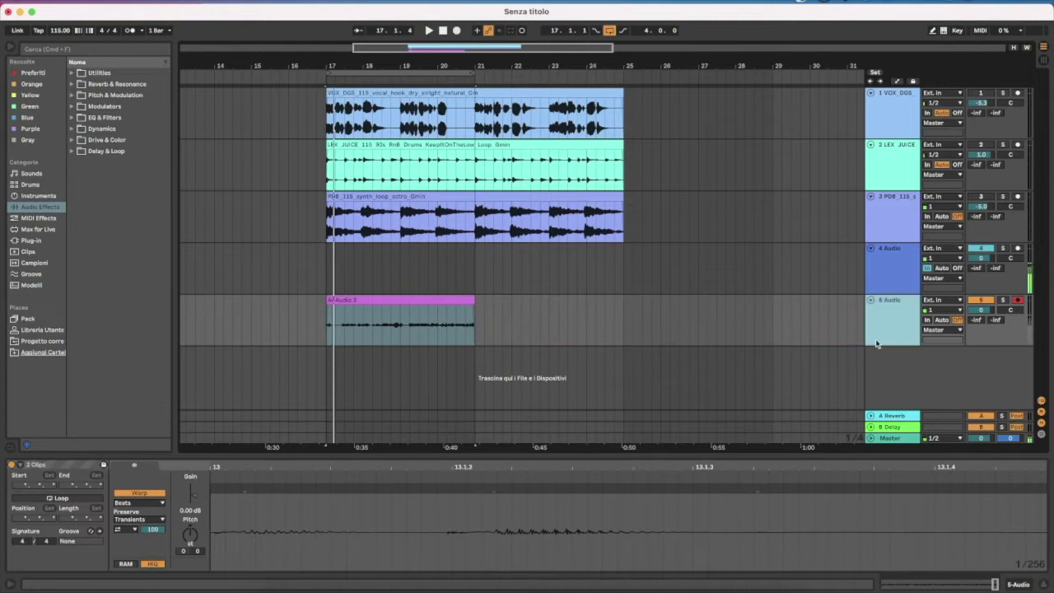
{"action": "right_click", "coordinate": [885, 332]}
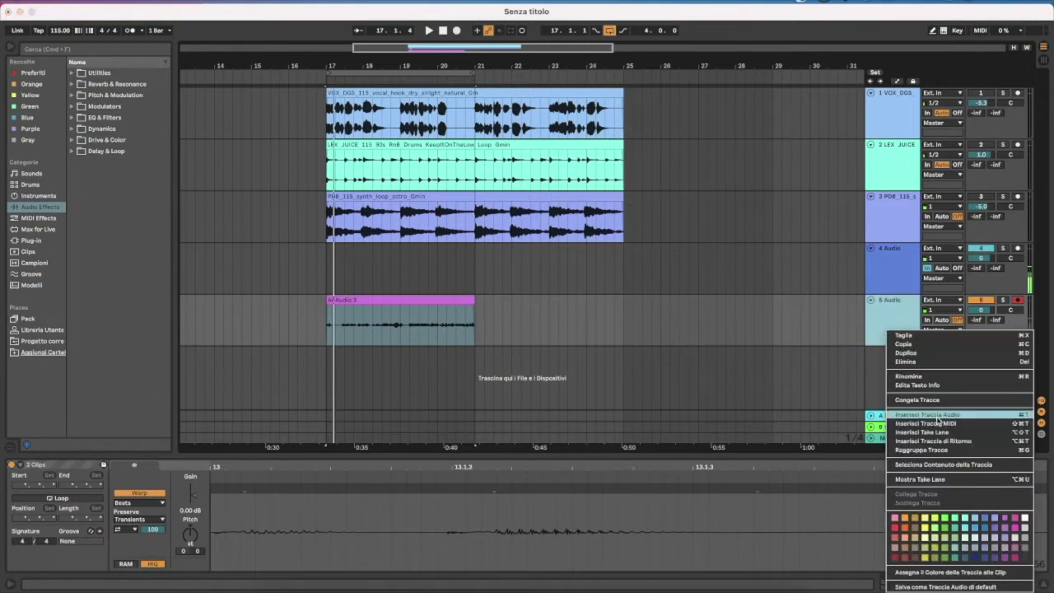
{"action": "left_click", "coordinate": [943, 479]}
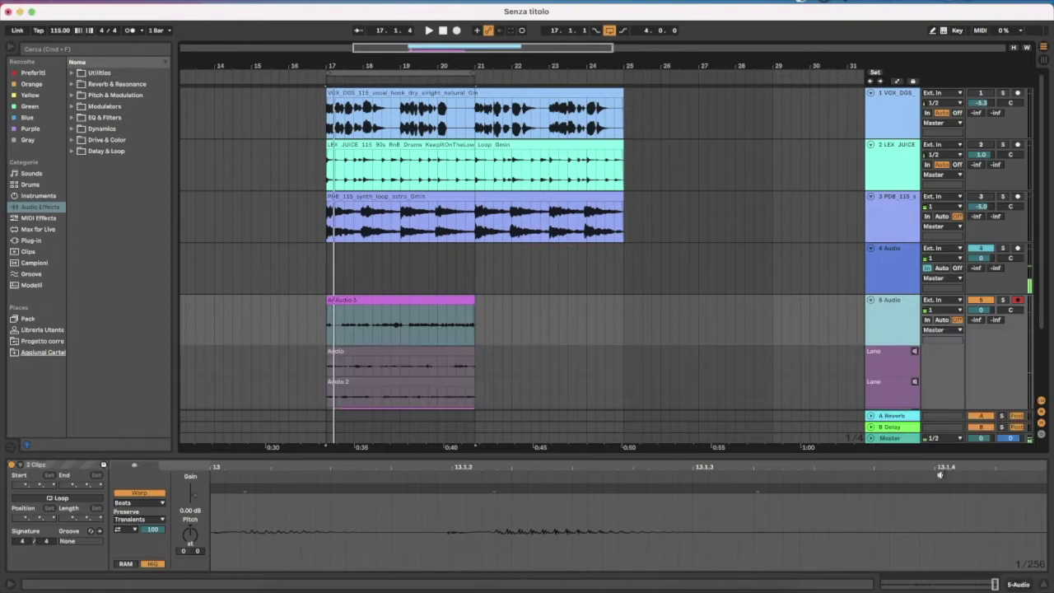
Step: Comp the recorded takes, using bar 17 from the first lane, bar 18 from the second, bar 19 from the third and bar 20 from the first
{"action": "scroll", "coordinate": [501, 322], "scroll_direction": "down", "scroll_amount": 3}
{"action": "left_click_drag", "start_coordinate": [357, 65], "coordinate": [400, 108]}
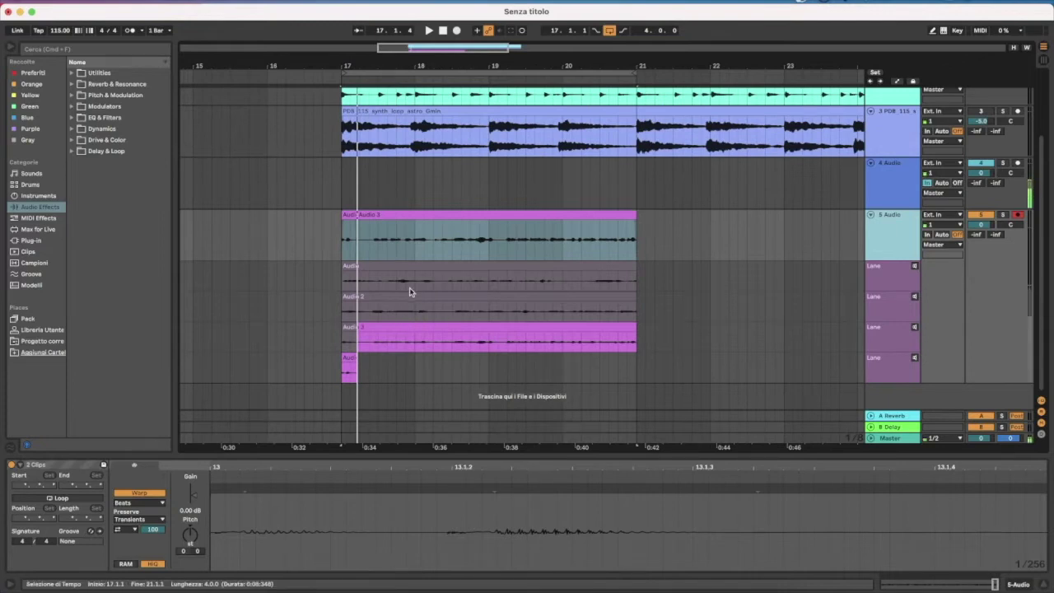
{"action": "left_click_drag", "start_coordinate": [415, 280], "coordinate": [339, 282]}
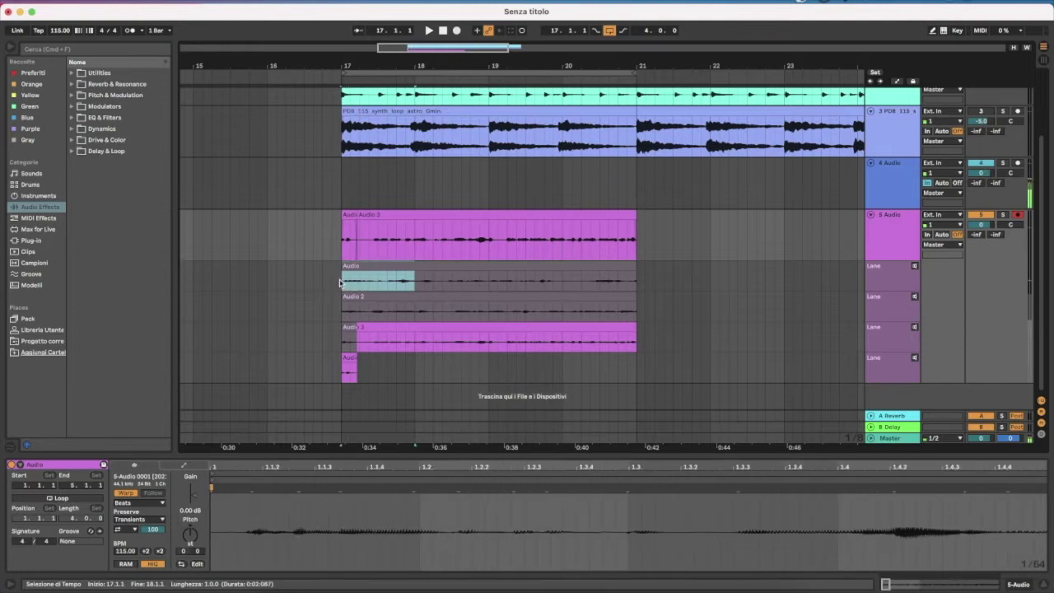
{"action": "key", "text": "Return"}
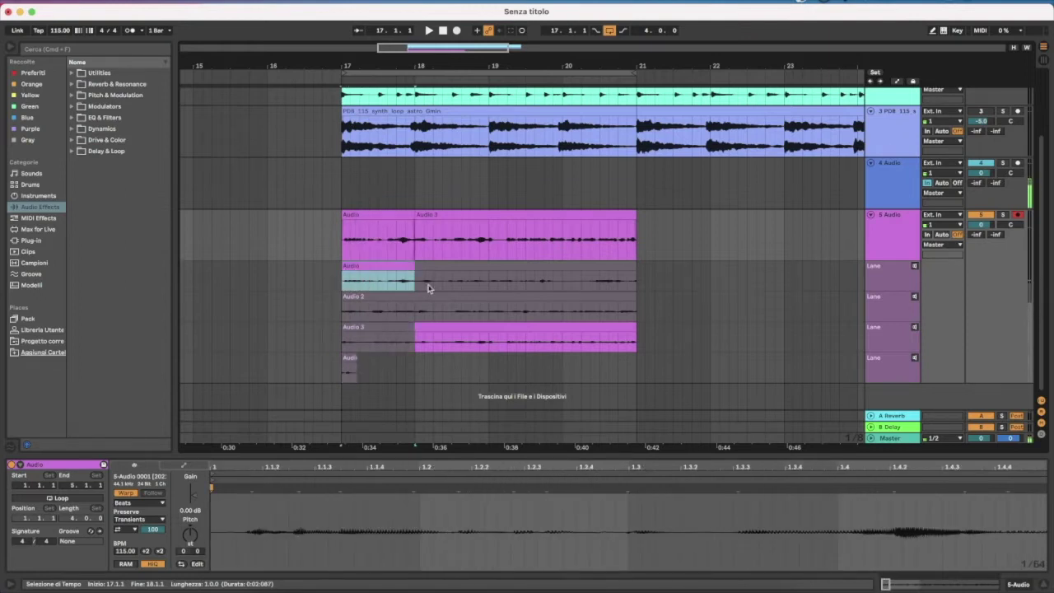
{"action": "mouse_move", "coordinate": [416, 310]}
{"action": "left_mouse_down"}
{"action": "mouse_move", "coordinate": [485, 316]}
{"action": "mouse_move", "coordinate": [531, 346]}
{"action": "mouse_move", "coordinate": [492, 347]}
{"action": "mouse_move", "coordinate": [563, 346]}
{"action": "left_mouse_up"}
{"action": "key", "text": "Return"}
{"action": "left_click", "coordinate": [516, 364]}
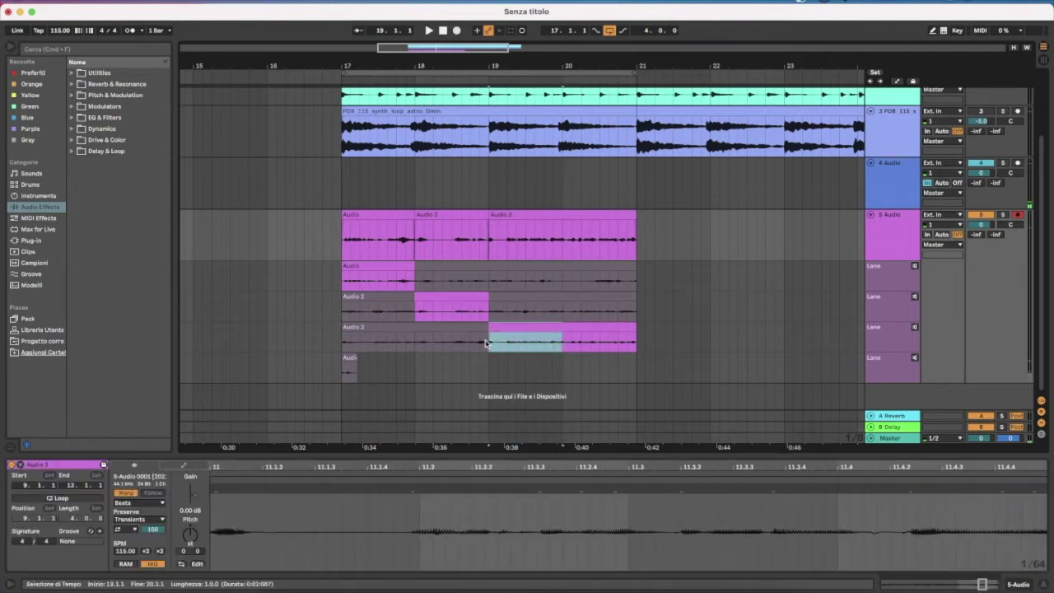
{"action": "left_click_drag", "start_coordinate": [564, 280], "coordinate": [636, 286]}
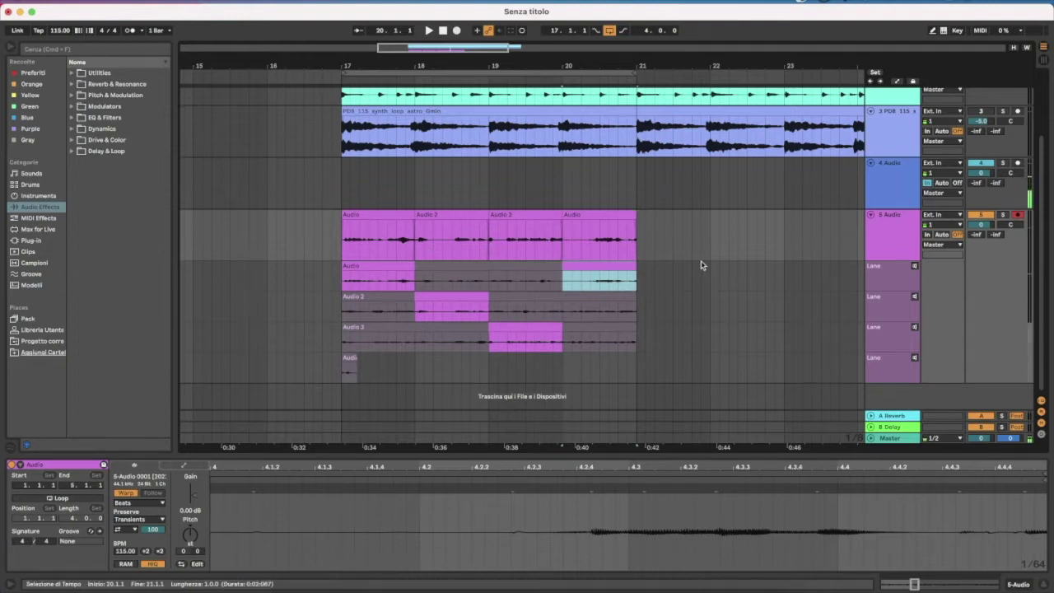
Step: Delete the 5 Audio track together with its take lanes
{"action": "left_click", "coordinate": [890, 223]}
{"action": "right_click", "coordinate": [890, 222]}
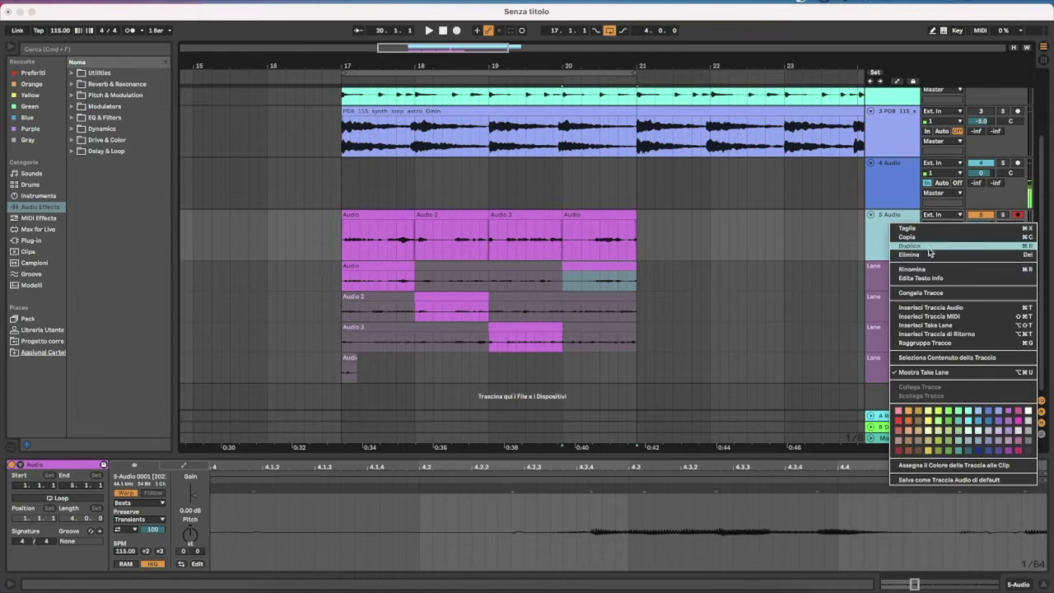
{"action": "left_click", "coordinate": [922, 254]}
Step: Insert a MIDI track below the 4 Audio track and create an empty MIDI clip on it from bar 17 to bar 21
{"action": "right_click", "coordinate": [876, 306]}
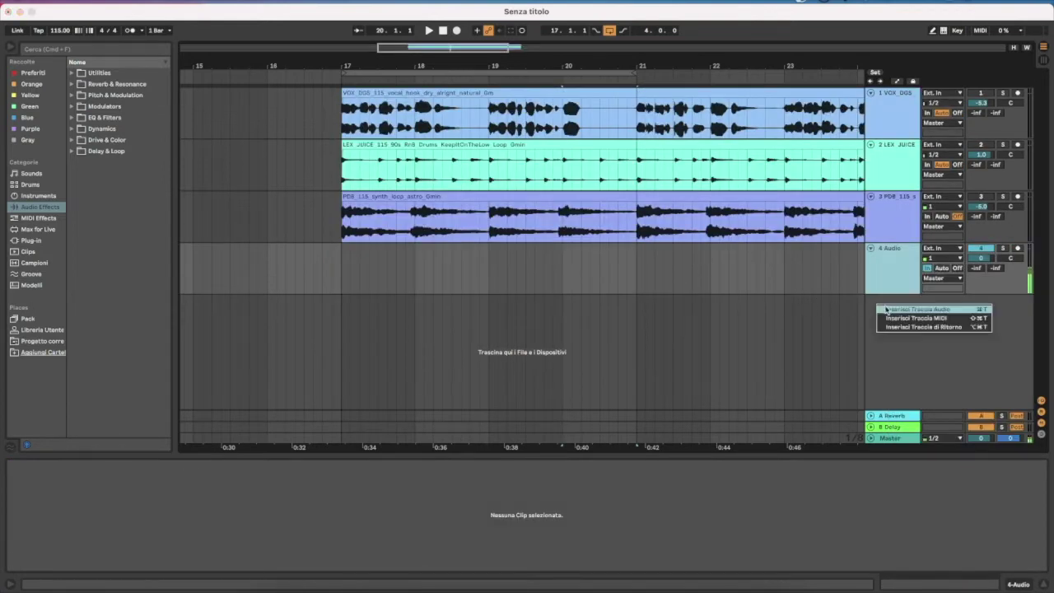
{"action": "left_click", "coordinate": [897, 318]}
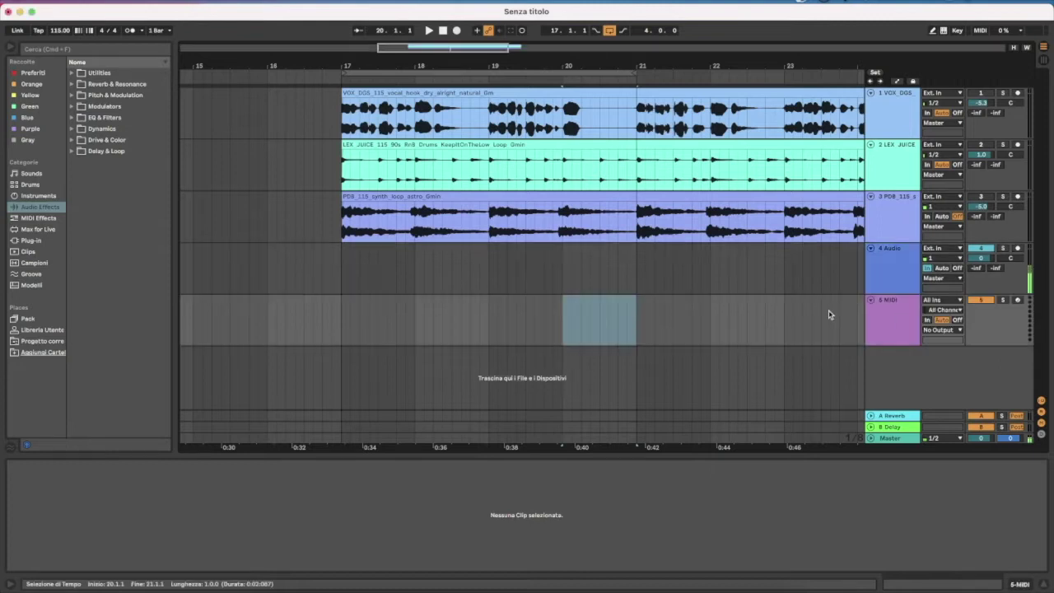
{"action": "left_click_drag", "start_coordinate": [344, 318], "coordinate": [639, 321]}
{"action": "right_click", "coordinate": [456, 313]}
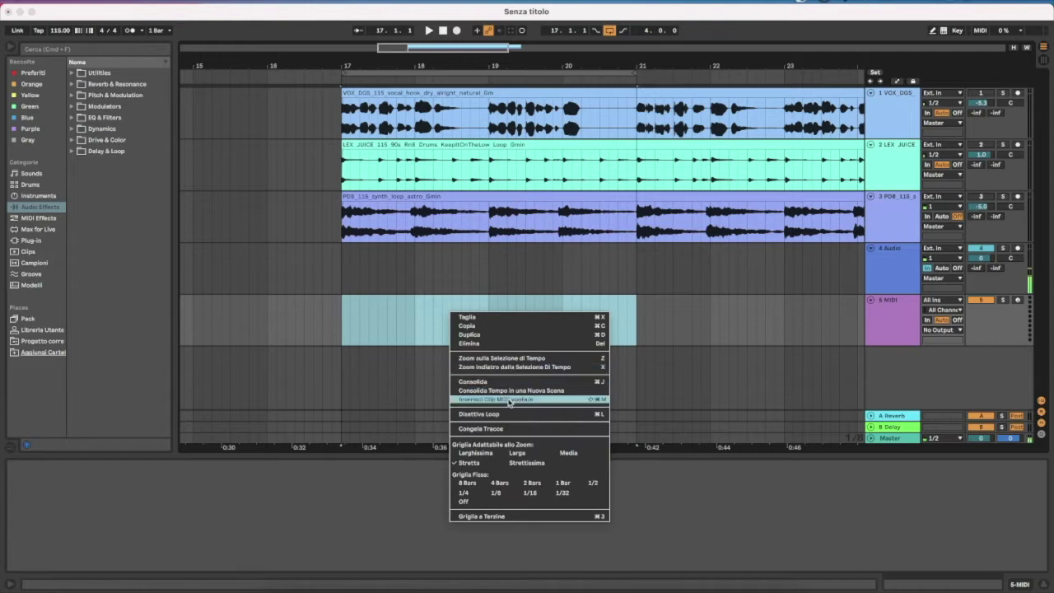
{"action": "left_click", "coordinate": [539, 403]}
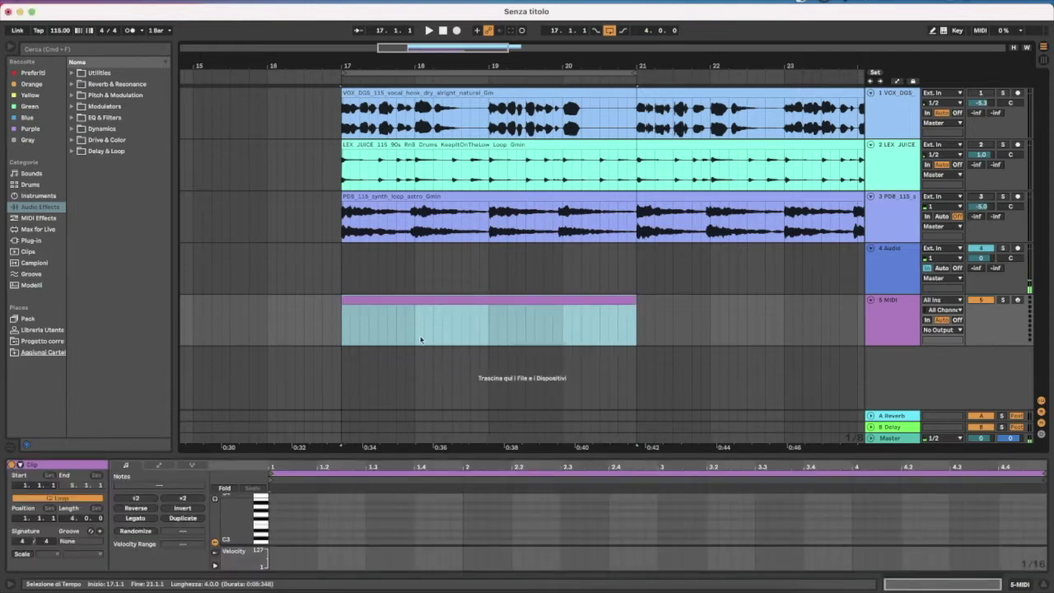
Step: Enlarge the MIDI clip's note editor, enable its Scale option and set the scale to C Minor
{"action": "left_click_drag", "start_coordinate": [372, 457], "coordinate": [372, 274]}
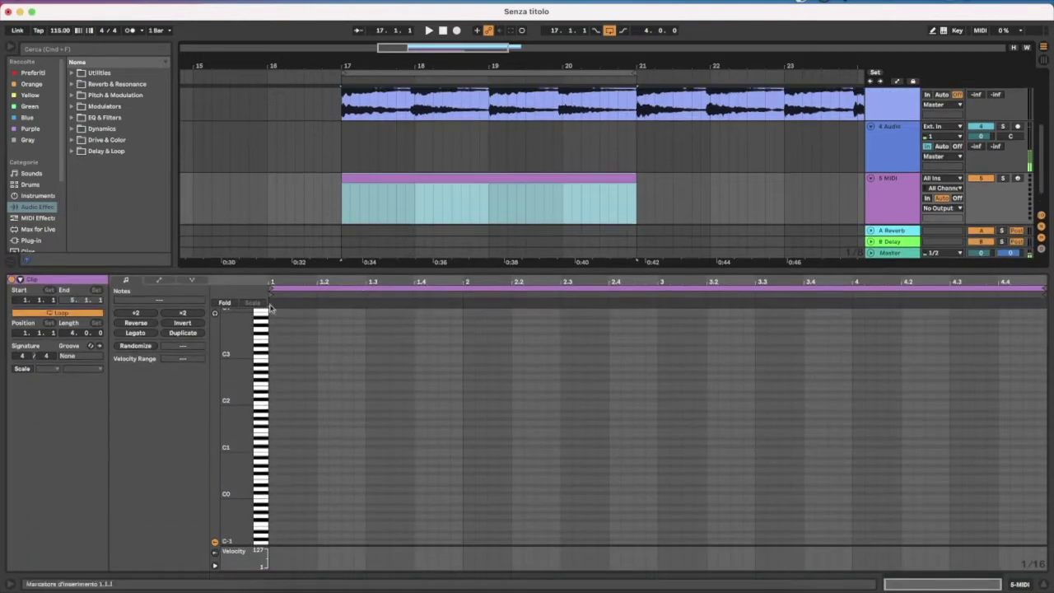
{"action": "left_click", "coordinate": [23, 369]}
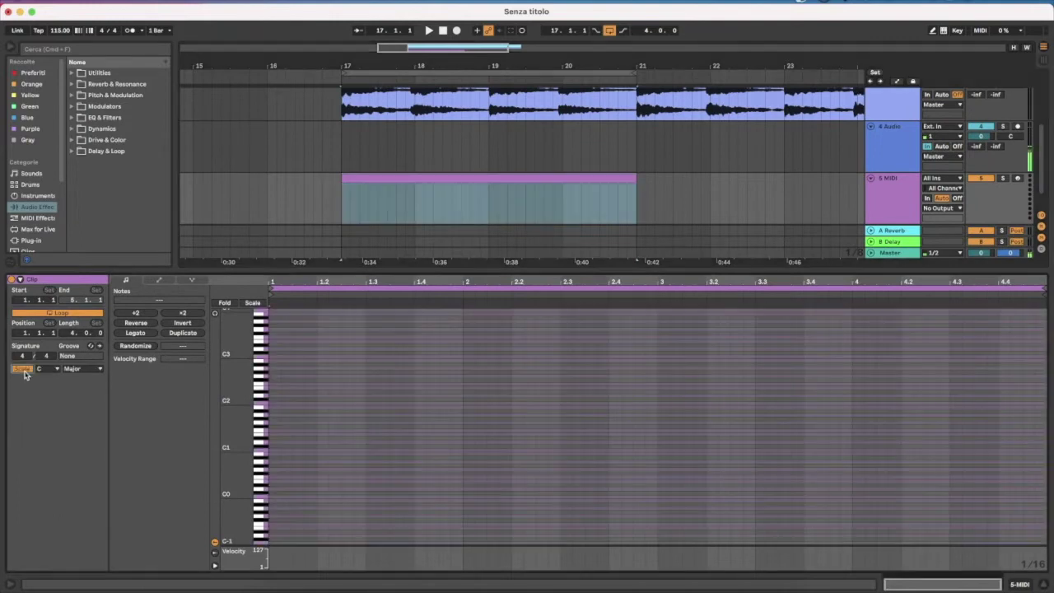
{"action": "left_click", "coordinate": [74, 369]}
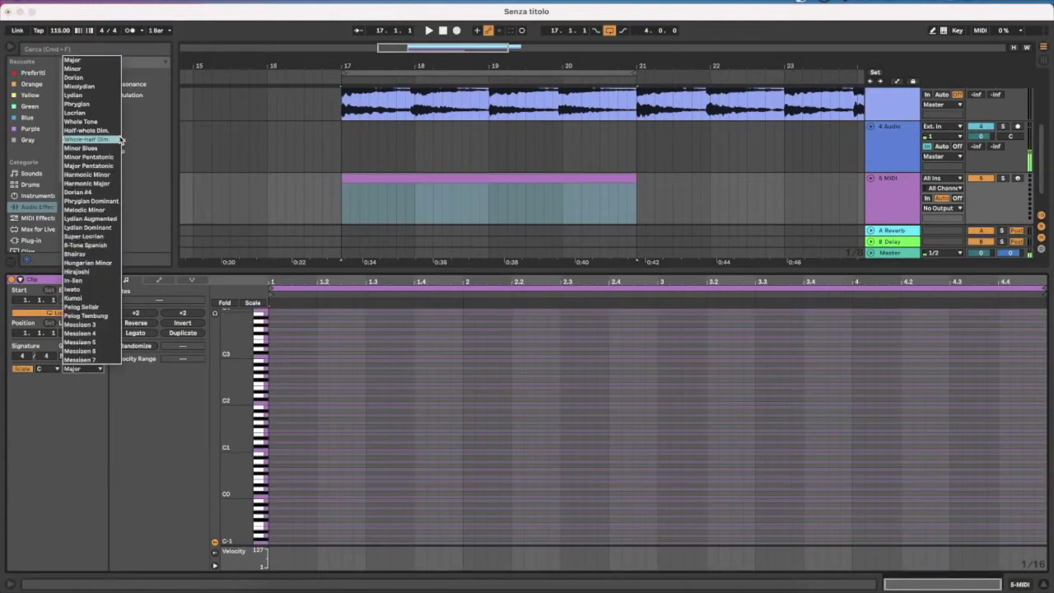
{"action": "left_click", "coordinate": [83, 69]}
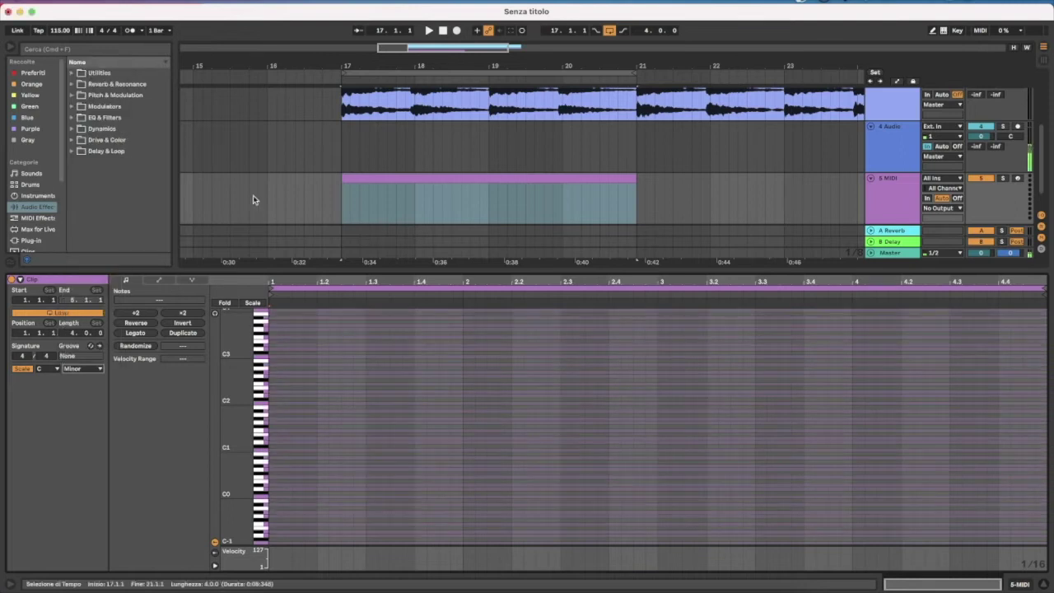
{"action": "left_click_drag", "start_coordinate": [293, 281], "coordinate": [329, 281]}
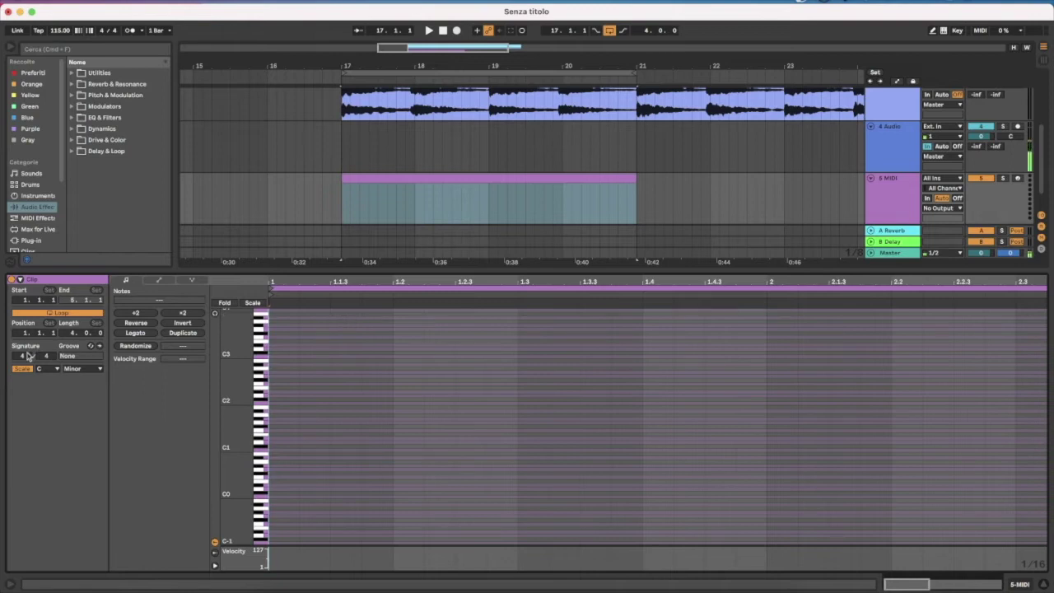
{"action": "left_click", "coordinate": [72, 369]}
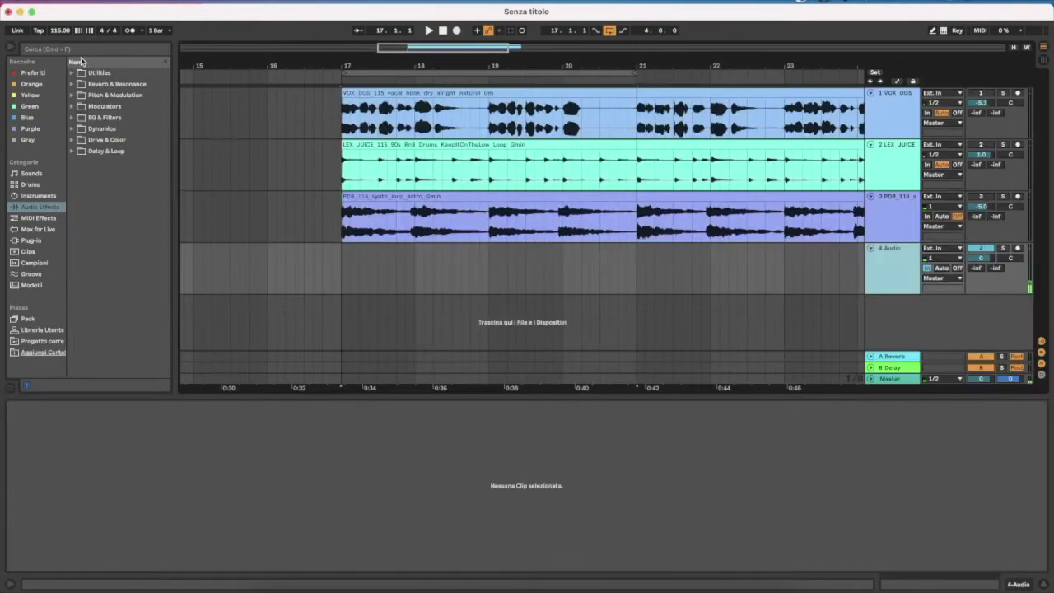
Step: Search all browser results for "seru" and load Serum into the Instrument Rack on track 5
{"action": "left_click", "coordinate": [74, 47]}
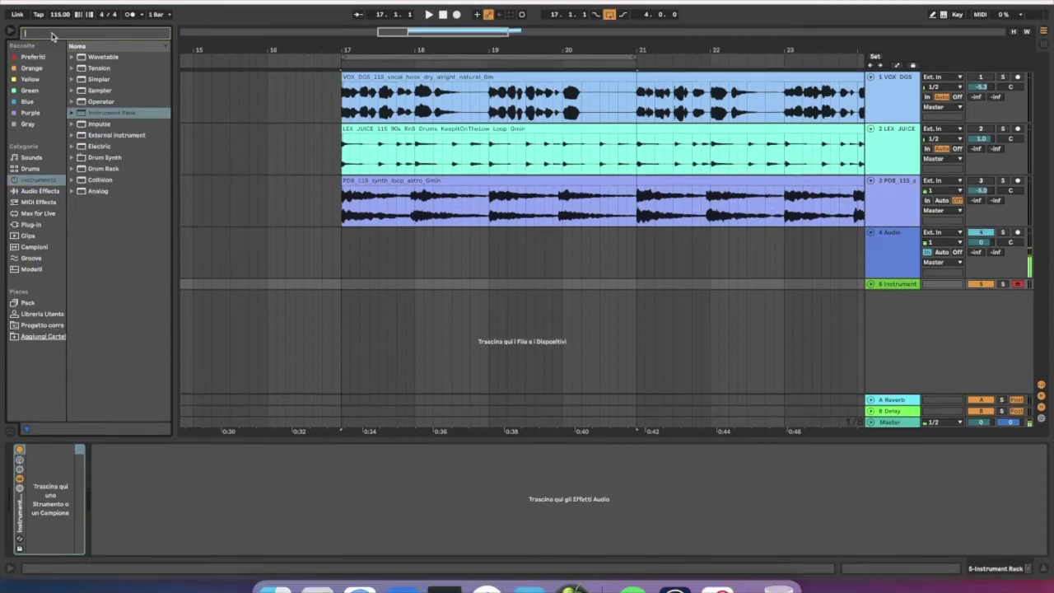
{"action": "type", "text": "se"}
{"action": "left_click", "coordinate": [41, 281]}
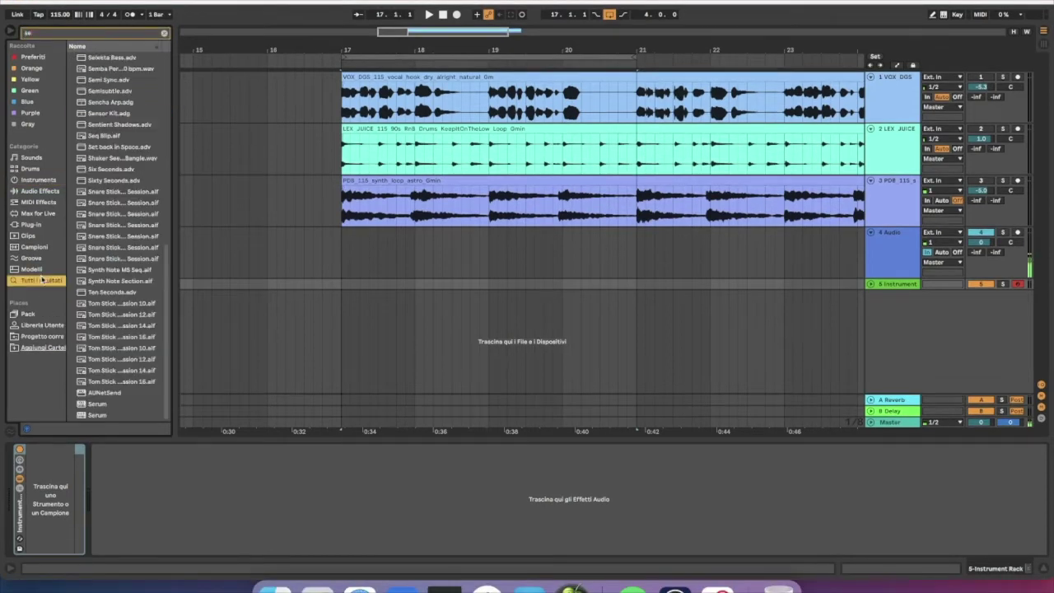
{"action": "left_click", "coordinate": [61, 34]}
{"action": "type", "text": "ru"}
{"action": "left_click_drag", "start_coordinate": [99, 68], "coordinate": [89, 496]}
{"action": "left_click_drag", "start_coordinate": [162, 22], "coordinate": [455, 56]}
Step: Search the browser for "auto" and add Auto Filter after Serum inside the Instrument Rack
{"action": "left_click", "coordinate": [164, 33]}
{"action": "type", "text": "auto"}
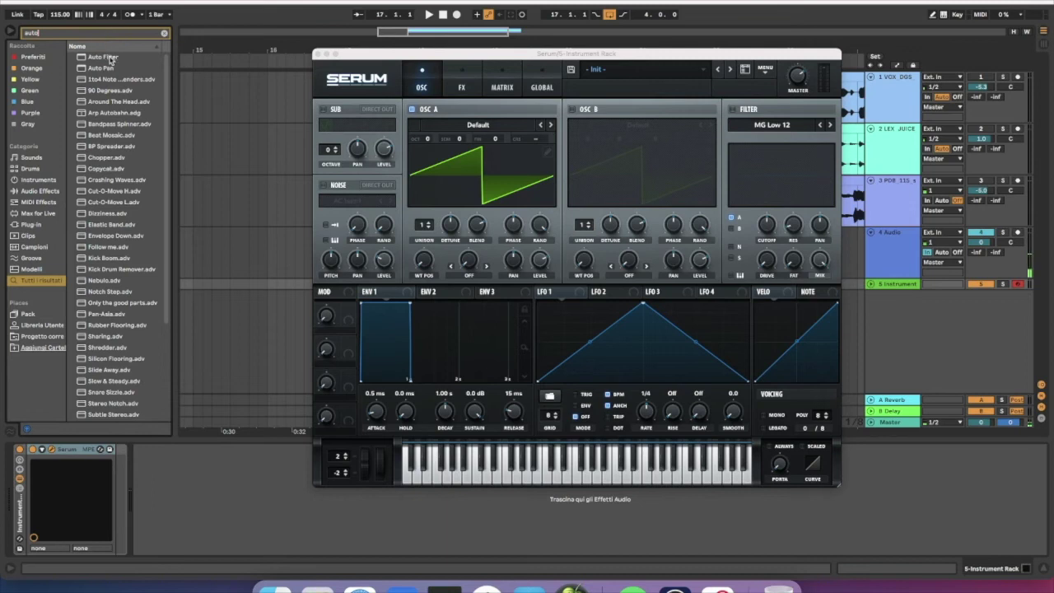
{"action": "left_click", "coordinate": [108, 58]}
{"action": "left_click_drag", "start_coordinate": [108, 60], "coordinate": [110, 495]}
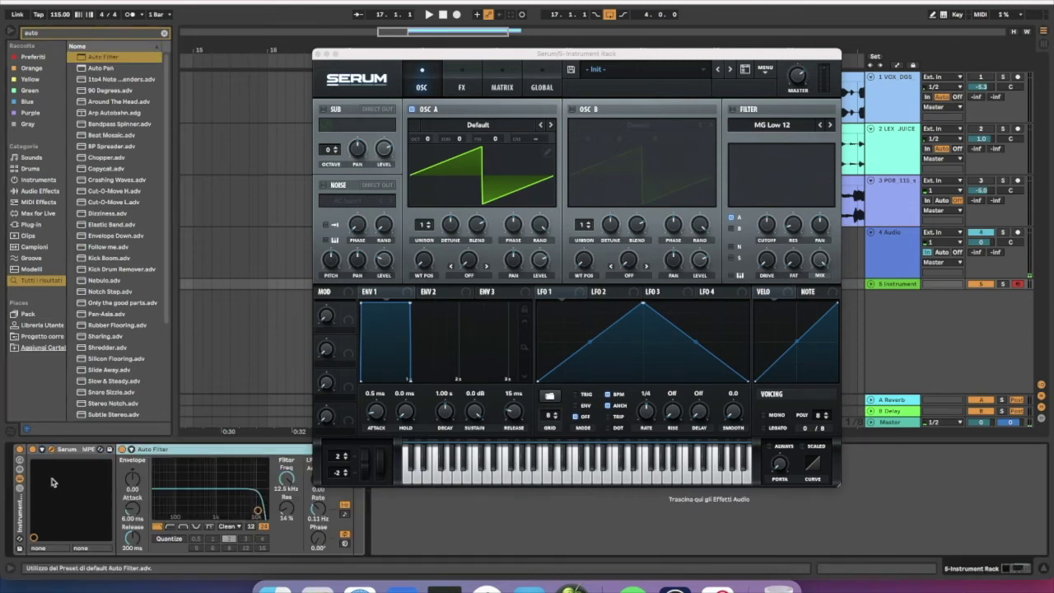
Step: Show the Instrument Rack's chain list and macro controls, and move the Serum window clear of the devices
{"action": "left_click", "coordinate": [21, 492]}
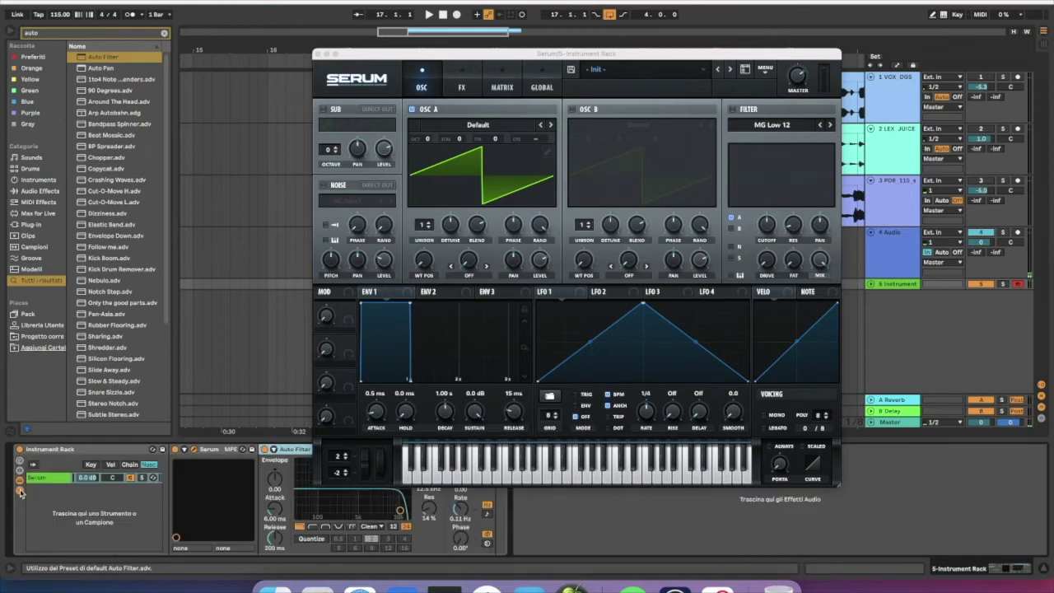
{"action": "left_click_drag", "start_coordinate": [439, 56], "coordinate": [771, 61]}
{"action": "left_click", "coordinate": [214, 453]}
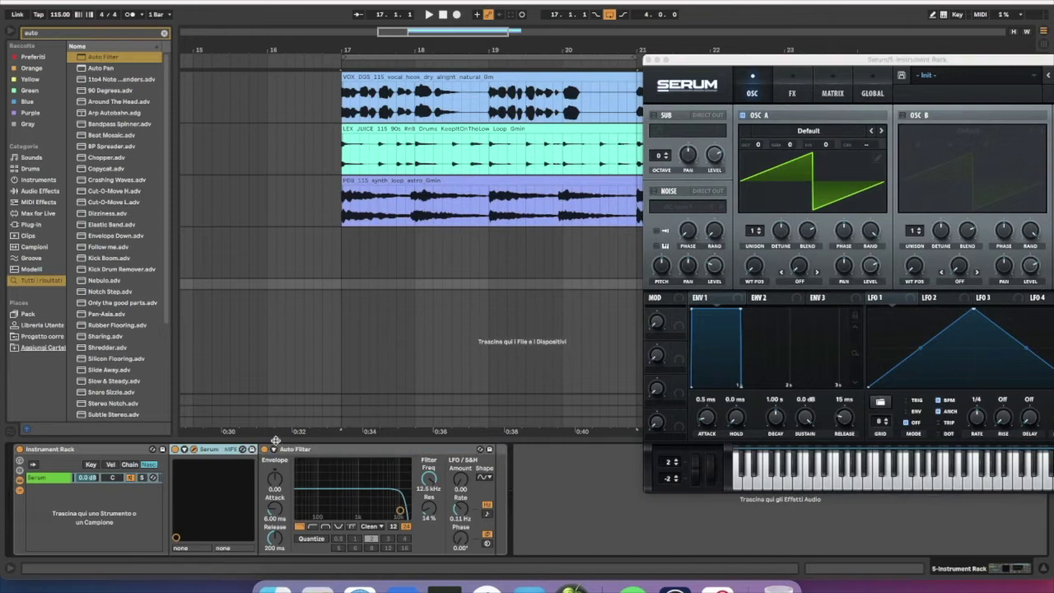
{"action": "left_click", "coordinate": [303, 453]}
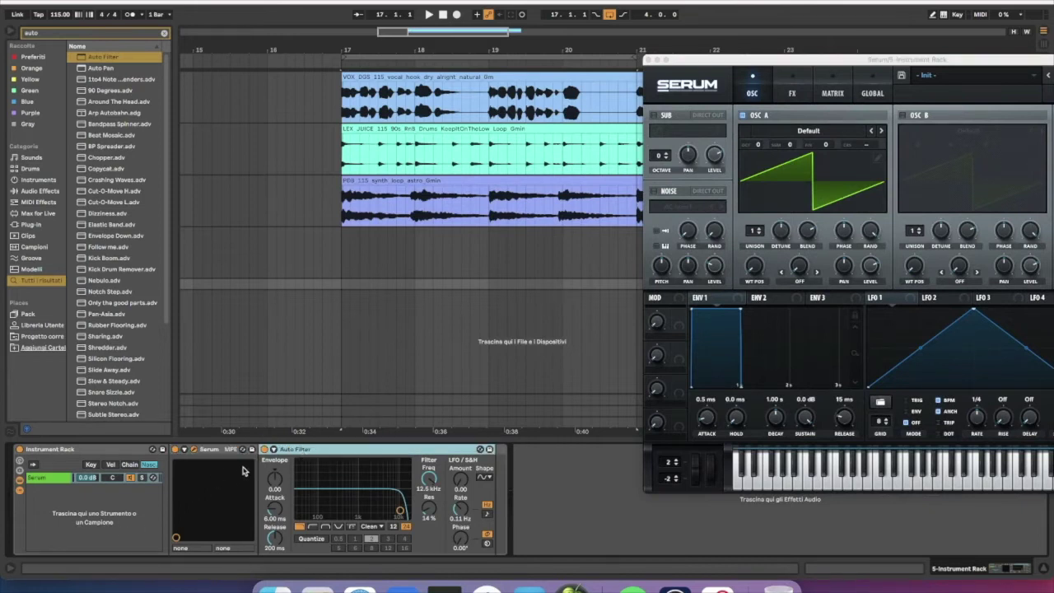
{"action": "left_click", "coordinate": [19, 470]}
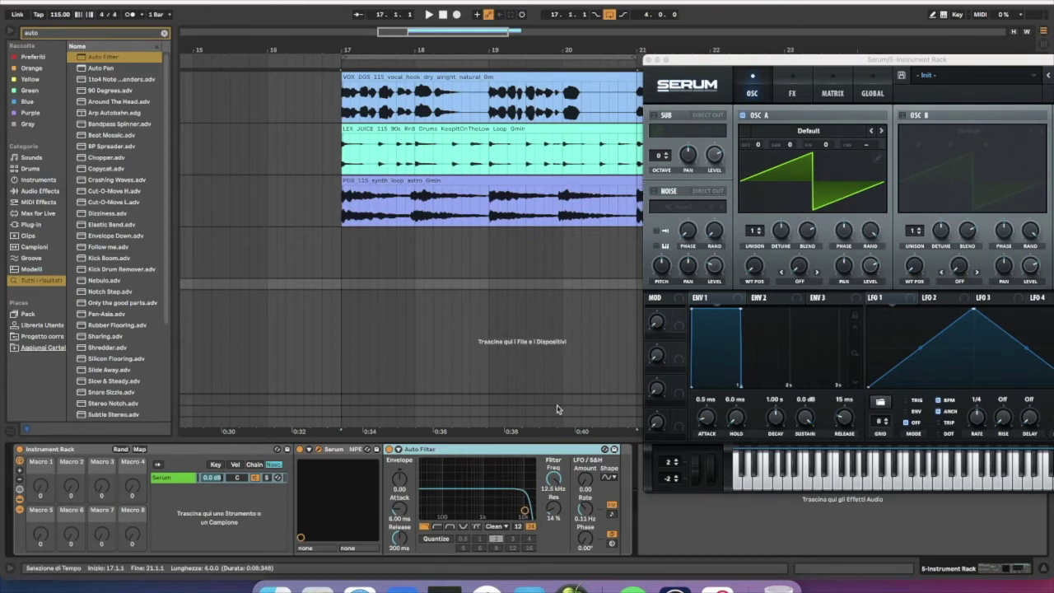
Step: Map the Auto Filter's frequency to Macro 1 and set it to 3.73 kHz
{"action": "right_click", "coordinate": [554, 481]}
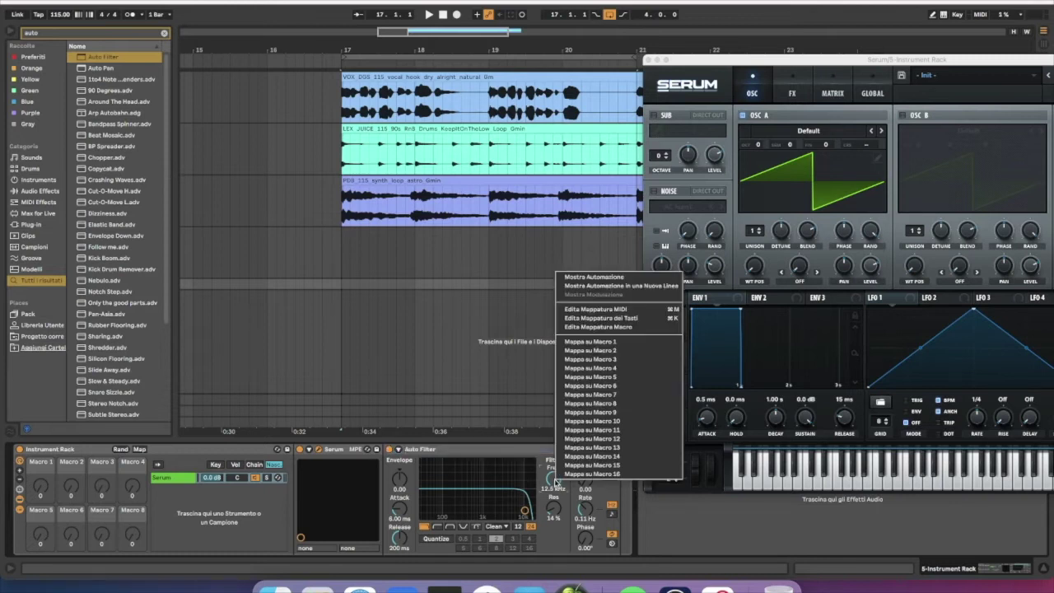
{"action": "left_click", "coordinate": [589, 340]}
{"action": "mouse_move", "coordinate": [46, 499]}
{"action": "left_mouse_down"}
{"action": "mouse_move", "coordinate": [46, 535]}
{"action": "mouse_move", "coordinate": [46, 494]}
{"action": "left_mouse_up"}
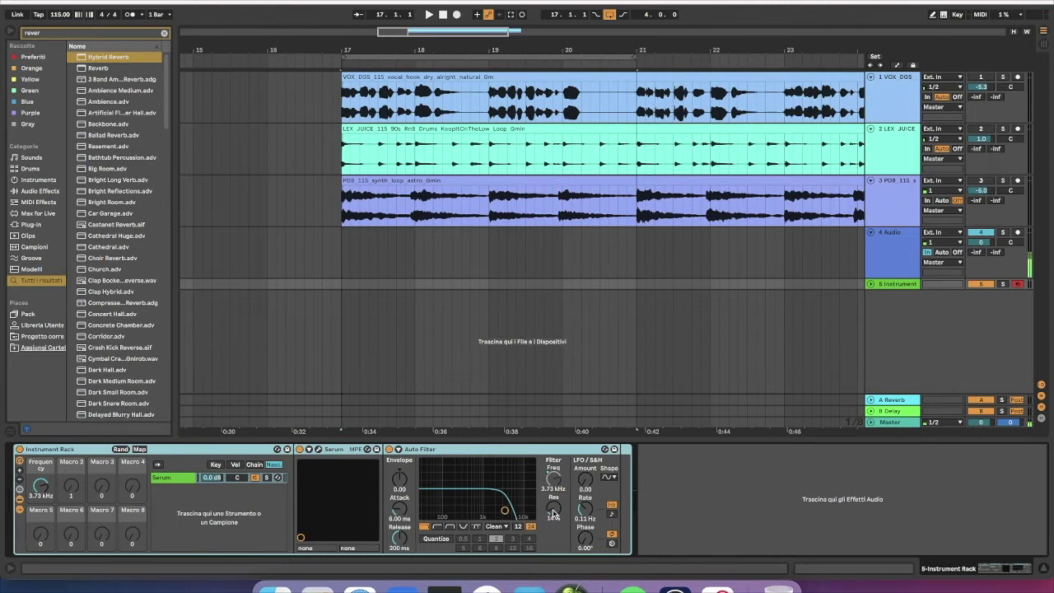
Step: Map the Auto Filter's resonance to Macro 2 and raise it to 25 %
{"action": "right_click", "coordinate": [553, 514]}
{"action": "left_click", "coordinate": [625, 383]}
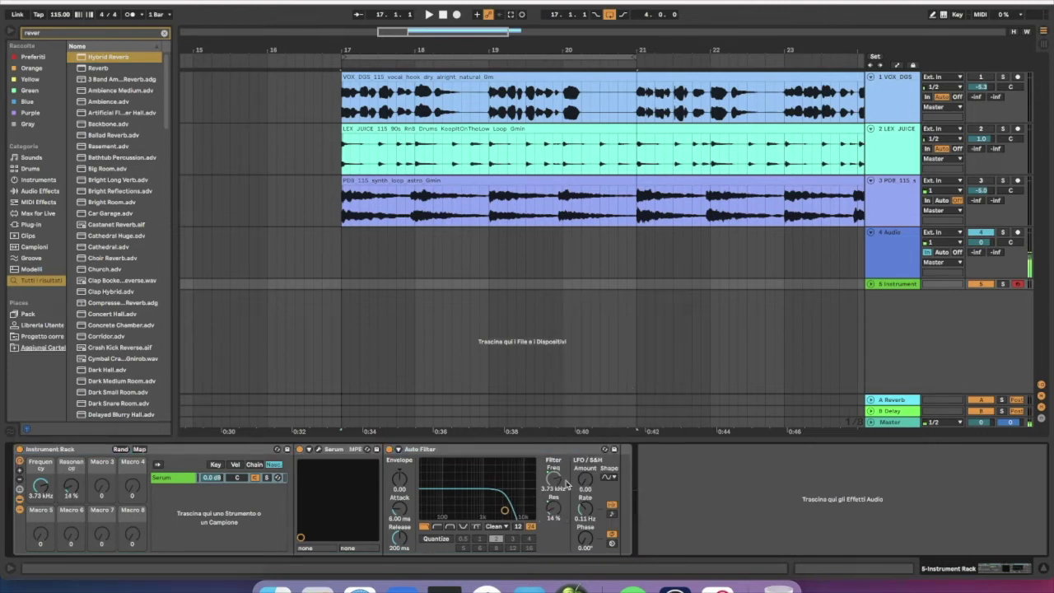
{"action": "mouse_move", "coordinate": [71, 485]}
{"action": "left_mouse_down"}
{"action": "mouse_move", "coordinate": [71, 462]}
{"action": "mouse_move", "coordinate": [71, 487]}
{"action": "left_mouse_up"}
Step: Hide the Instrument Rack's chain list and devices, and reduce its macro controls to Frequency and Resonance
{"action": "left_click", "coordinate": [20, 511]}
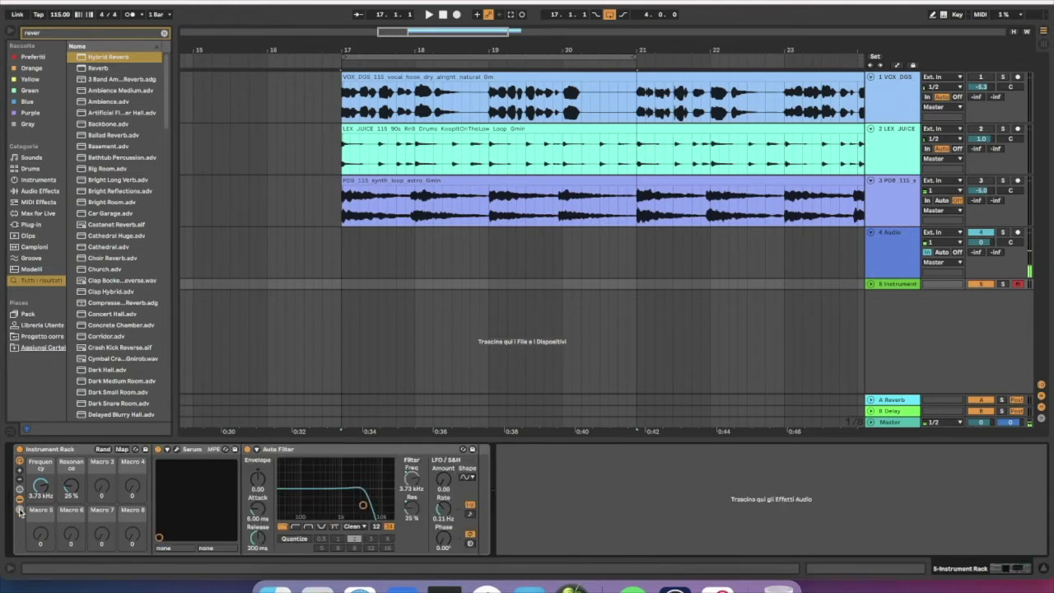
{"action": "left_click", "coordinate": [20, 500]}
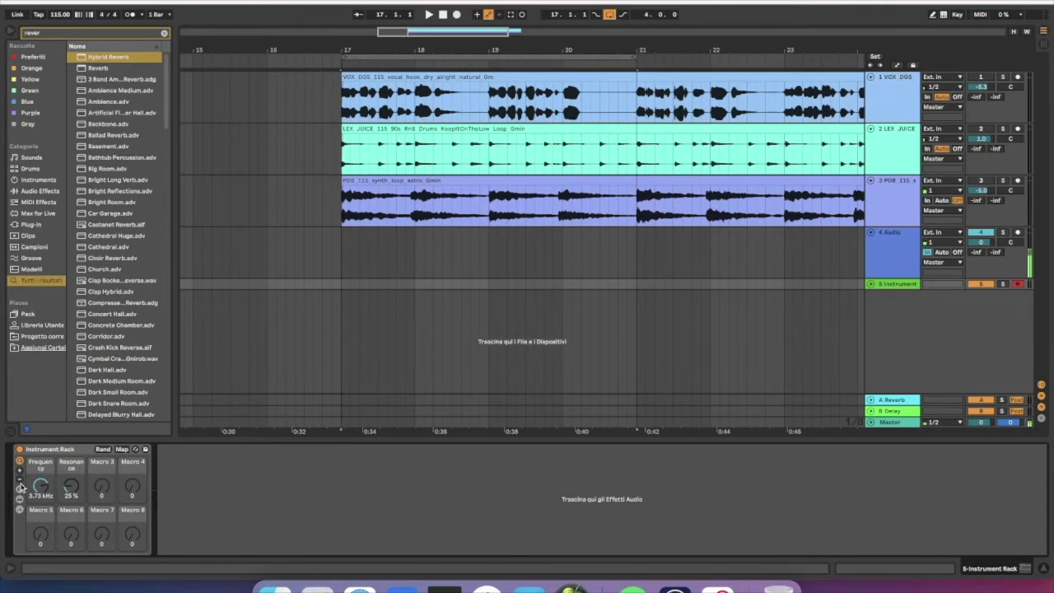
{"action": "left_click", "coordinate": [20, 482]}
{"action": "left_click", "coordinate": [20, 482]}
{"action": "left_click", "coordinate": [19, 482]}
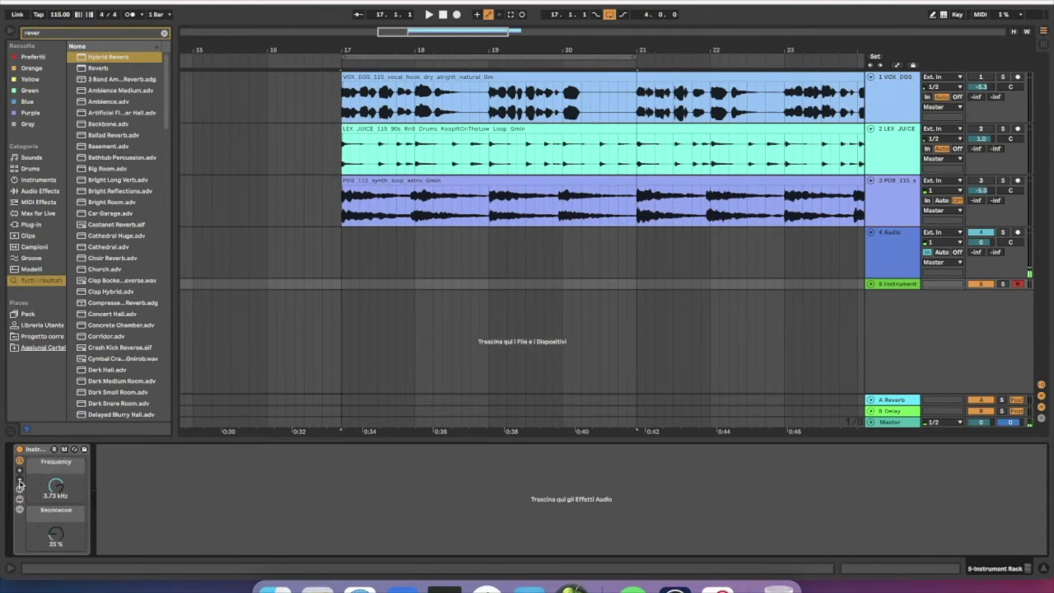
Step: Adjust the rack's two macros, lowering Frequency to 374 Hz and raising Resonance to 74 %
{"action": "left_click_drag", "start_coordinate": [56, 486], "coordinate": [63, 529]}
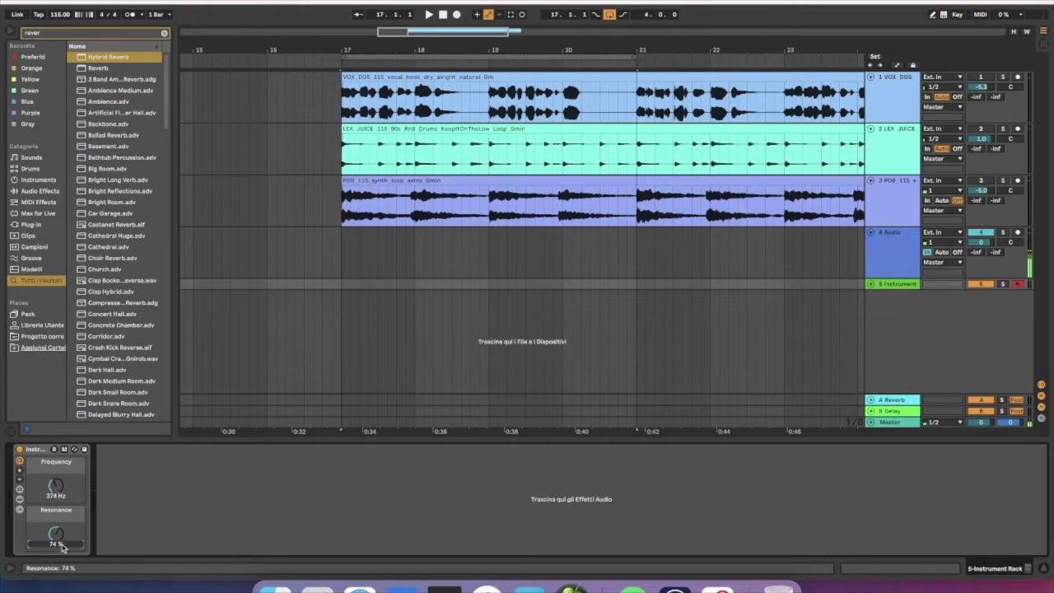
{"action": "left_click_drag", "start_coordinate": [55, 486], "coordinate": [56, 518]}
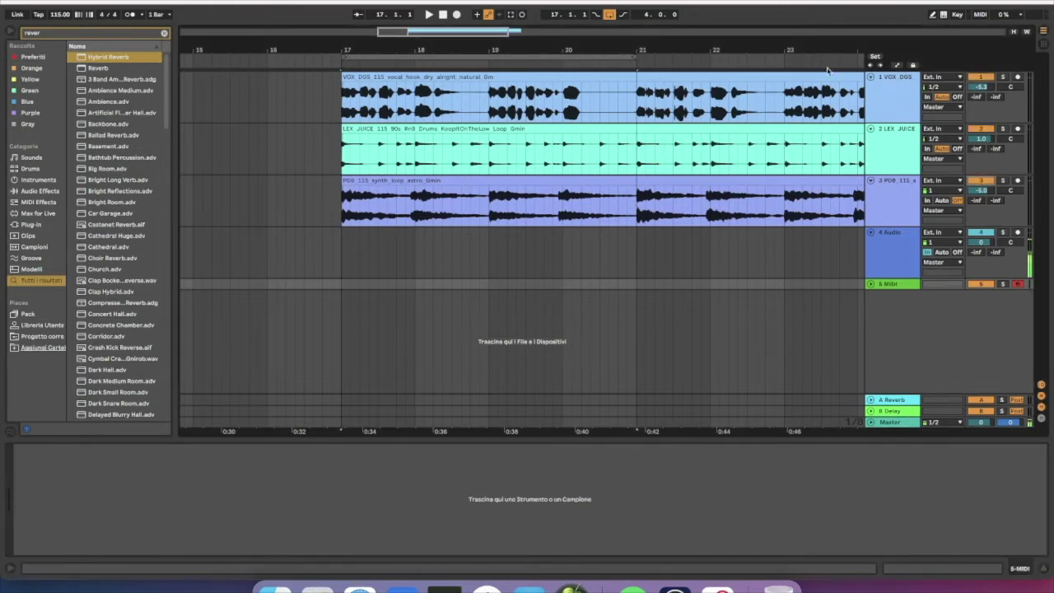
Step: Load the Hybrid Reverb effect onto the VOX_DGS vocal track
{"action": "left_click", "coordinate": [898, 109]}
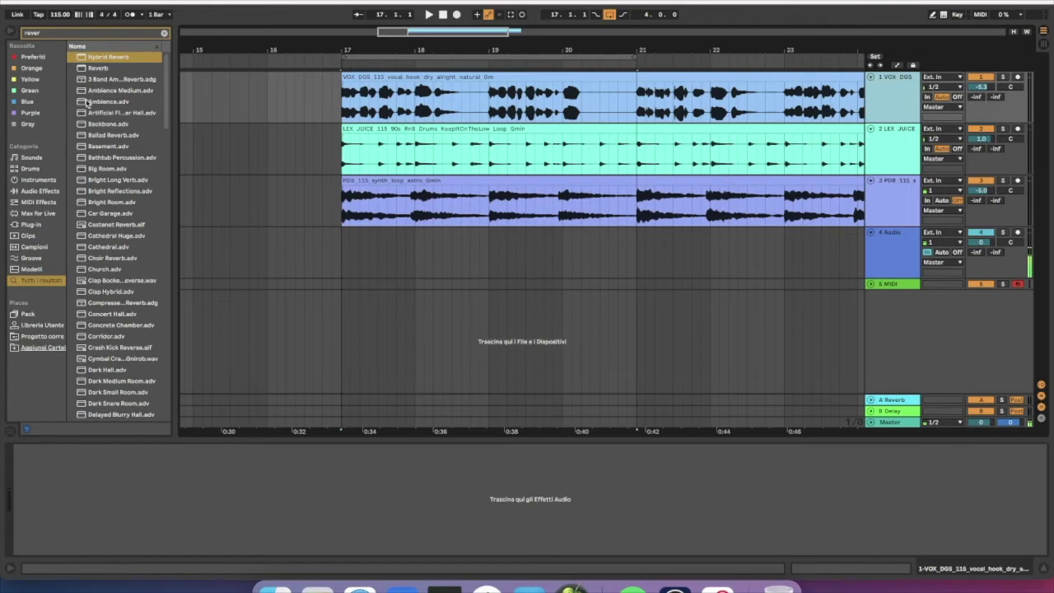
{"action": "double_click", "coordinate": [113, 61]}
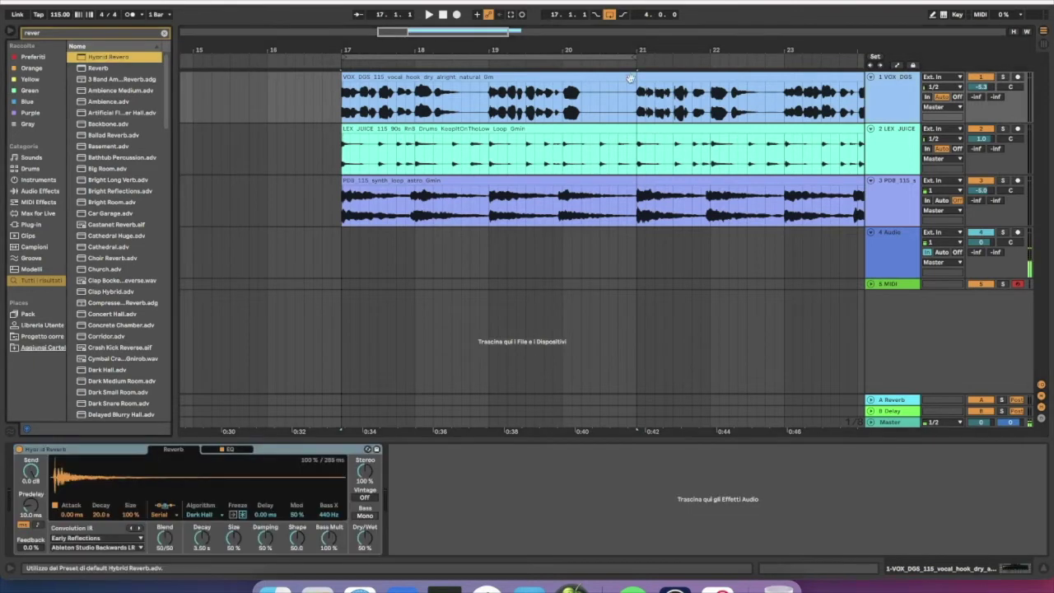
Step: Extend the arrangement loop to eight bars, spanning bar 17 to bar 25, and start playback just before it
{"action": "scroll", "coordinate": [633, 57], "scroll_direction": "down", "scroll_amount": 5}
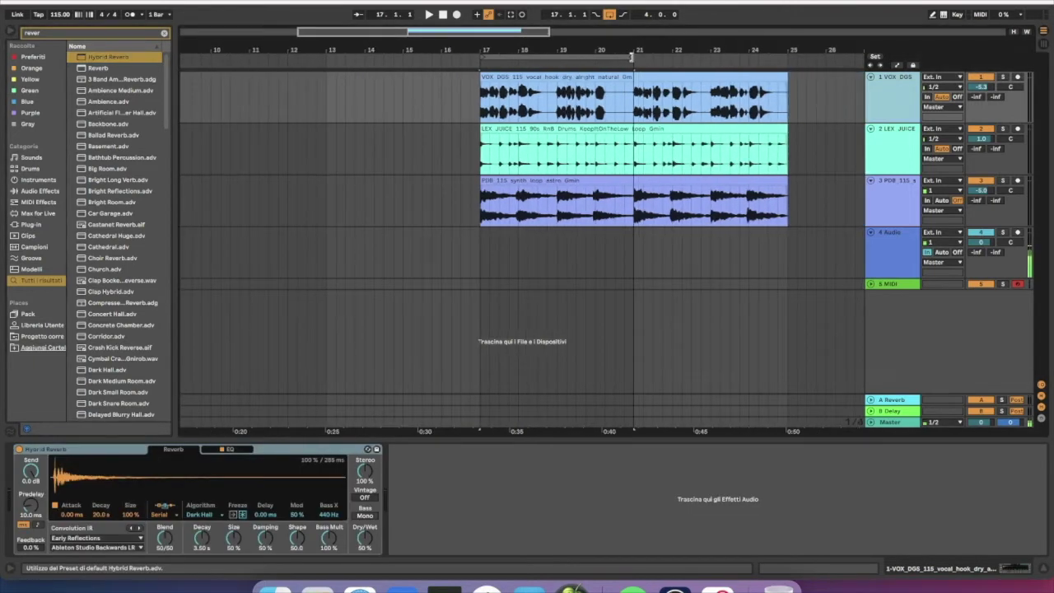
{"action": "left_click_drag", "start_coordinate": [631, 57], "coordinate": [785, 55]}
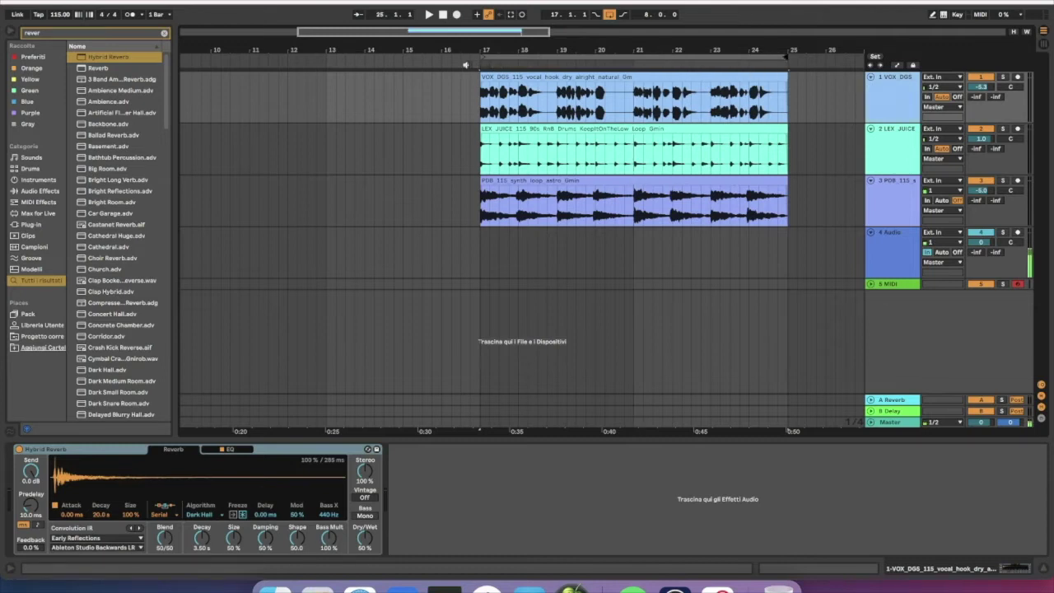
{"action": "left_click", "coordinate": [468, 65]}
Step: Set Hybrid Reverb's Dry/Wet to 40 %, Predelay to 112 ms, Decay to 2.20 s, Size to 86 % and Damping to 73 %
{"action": "mouse_move", "coordinate": [363, 547]}
{"action": "left_mouse_down"}
{"action": "mouse_move", "coordinate": [363, 585]}
{"action": "mouse_move", "coordinate": [363, 555]}
{"action": "left_mouse_up"}
{"action": "left_click_drag", "start_coordinate": [30, 505], "coordinate": [31, 482]}
{"action": "left_click_drag", "start_coordinate": [202, 539], "coordinate": [265, 526]}
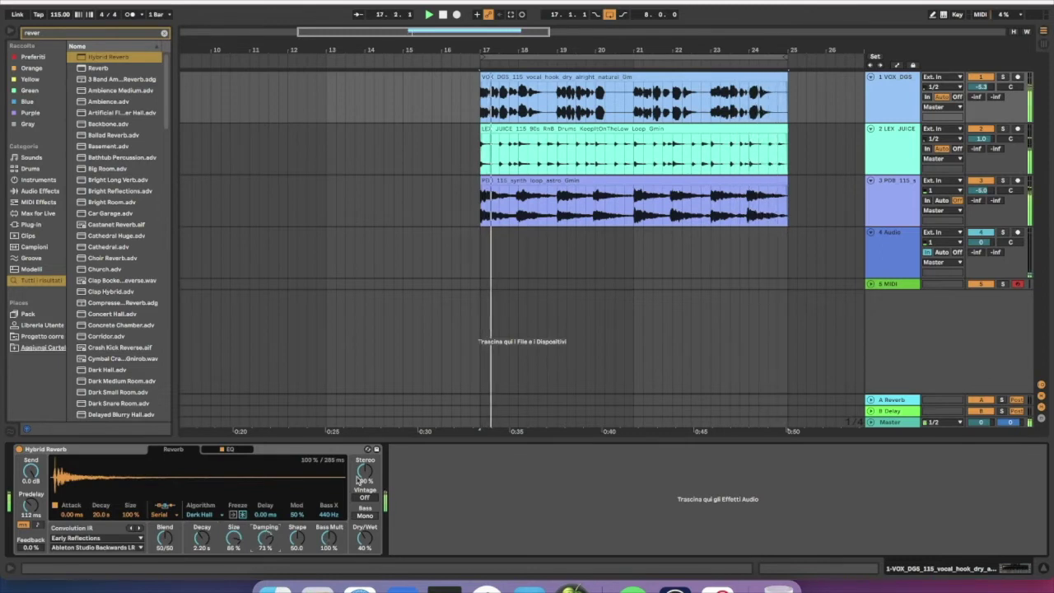
Step: Set the reverb's Stereo width to 160 %, Dry/Wet to 33 %, Predelay to 3.34 ms and Decay to 1.08 s
{"action": "left_click_drag", "start_coordinate": [365, 470], "coordinate": [365, 450]}
{"action": "mouse_move", "coordinate": [365, 539]}
{"action": "left_mouse_down"}
{"action": "mouse_move", "coordinate": [364, 514]}
{"action": "mouse_move", "coordinate": [364, 552]}
{"action": "mouse_move", "coordinate": [364, 541]}
{"action": "left_mouse_up"}
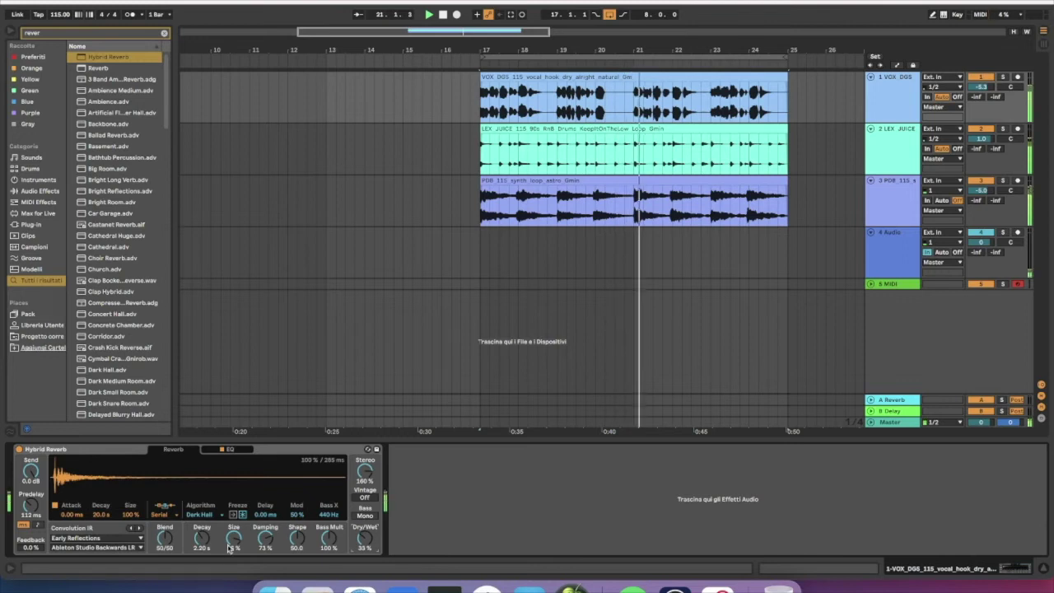
{"action": "left_click_drag", "start_coordinate": [31, 505], "coordinate": [30, 531]}
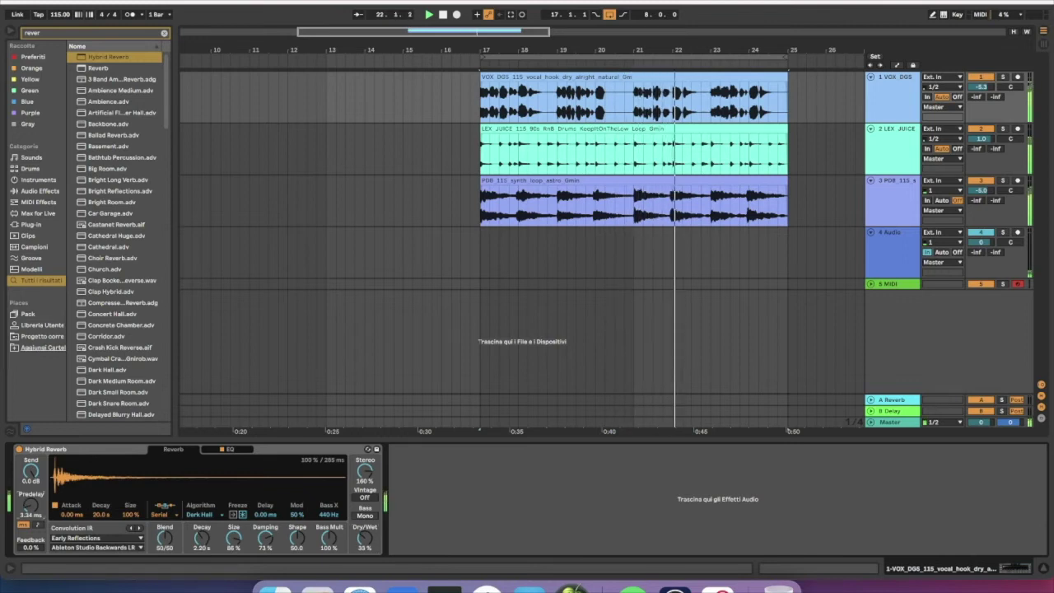
{"action": "left_click_drag", "start_coordinate": [201, 537], "coordinate": [202, 543]}
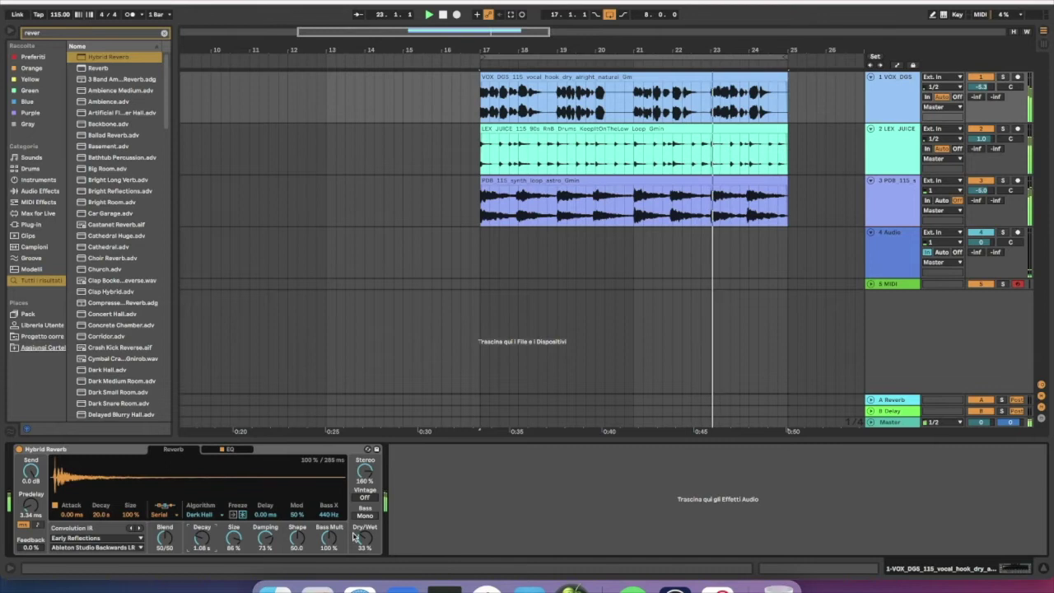
Step: Try the reverb's Algorithm and Convolution routings, raise Dry/Wet to 64 %, and check the list of algorithms
{"action": "left_click", "coordinate": [169, 515]}
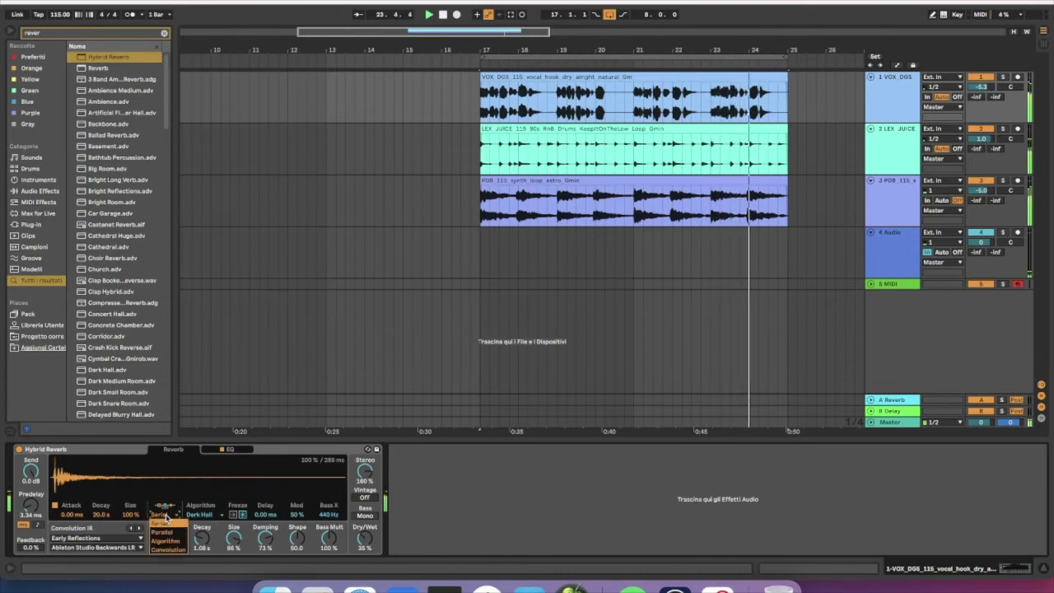
{"action": "left_click", "coordinate": [177, 540]}
{"action": "left_click", "coordinate": [168, 515]}
{"action": "left_click", "coordinate": [173, 547]}
{"action": "left_click_drag", "start_coordinate": [361, 541], "coordinate": [362, 520]}
{"action": "left_click", "coordinate": [200, 513]}
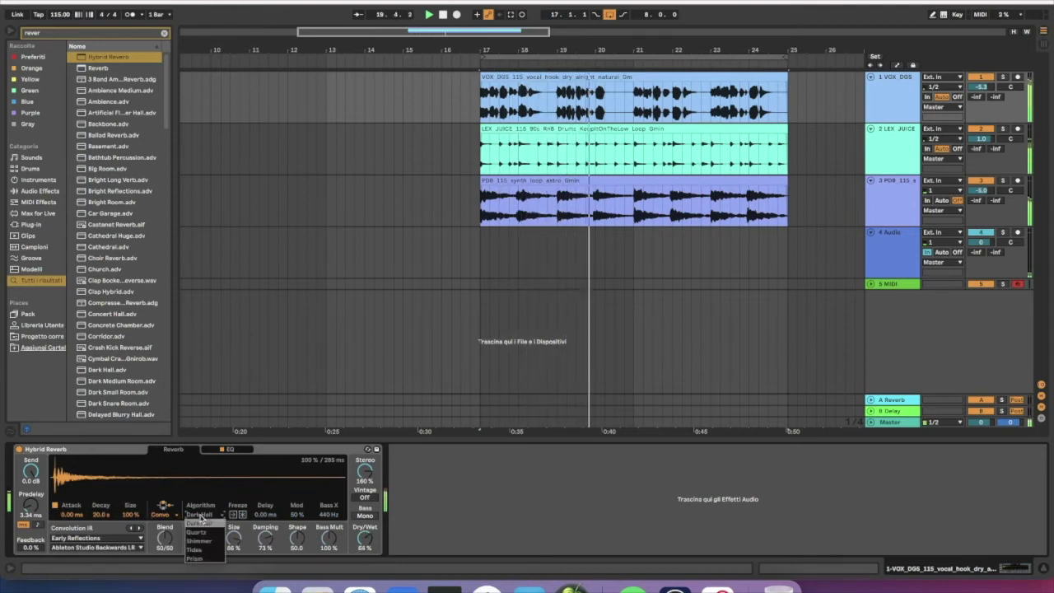
{"action": "left_click", "coordinate": [134, 503]}
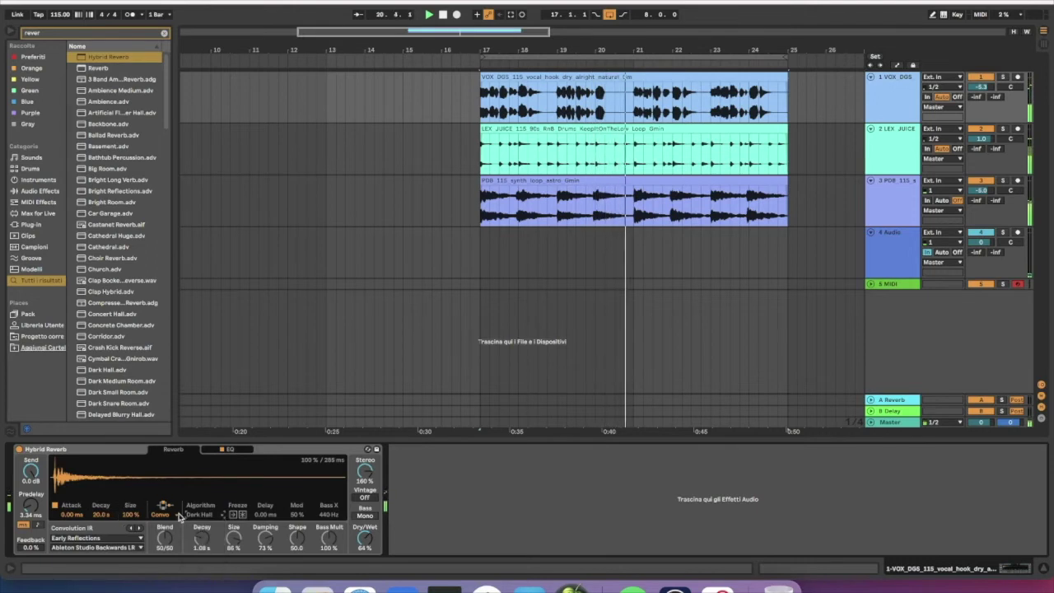
Step: Switch the reverb routing to Parallel and audition the Shimmer algorithm followed by Prism
{"action": "left_click", "coordinate": [163, 513]}
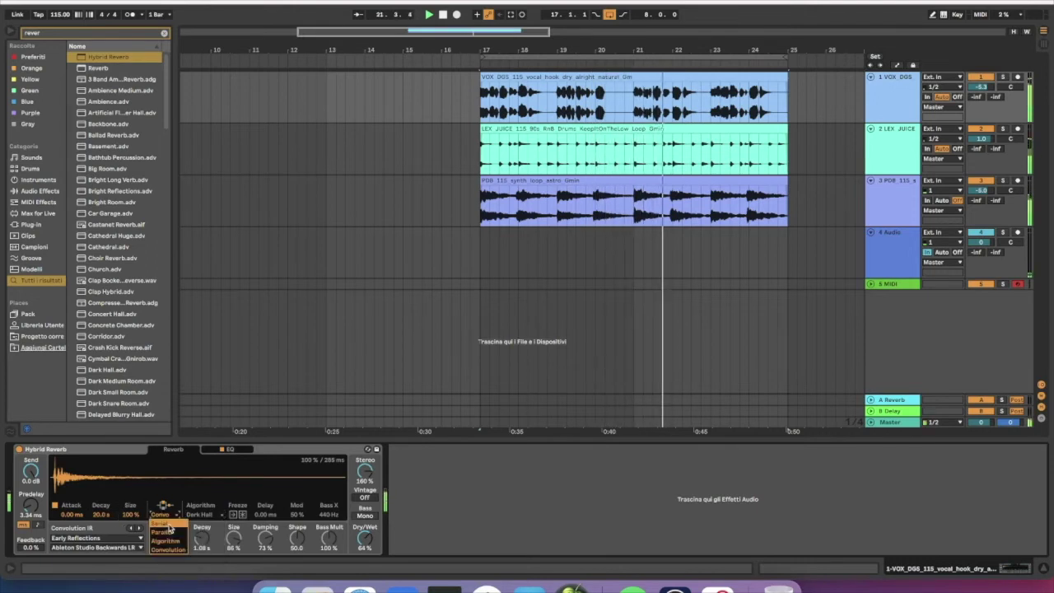
{"action": "left_click", "coordinate": [163, 531]}
{"action": "left_click", "coordinate": [199, 514]}
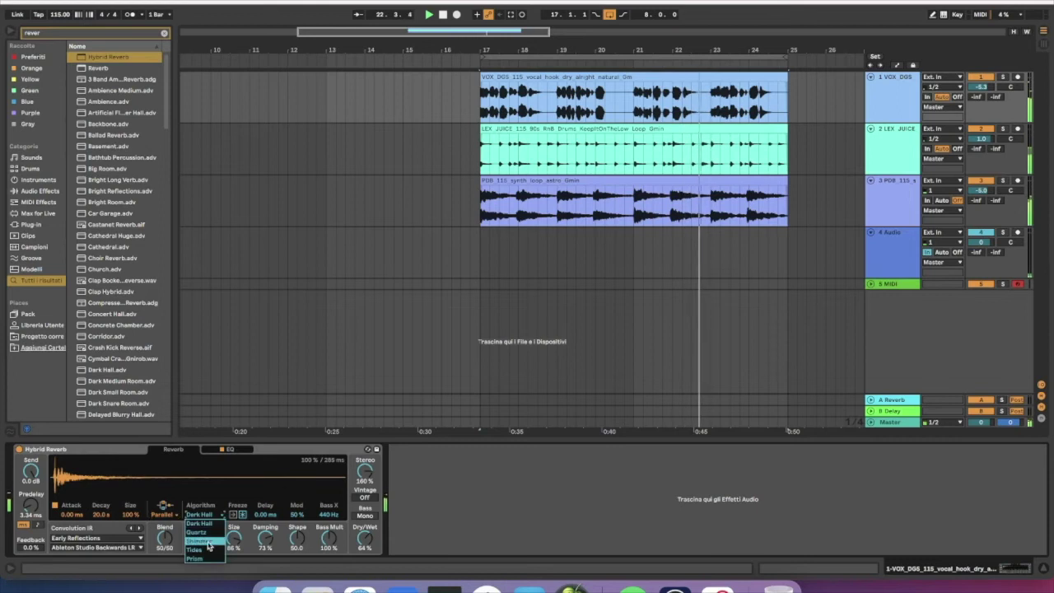
{"action": "left_click", "coordinate": [206, 541]}
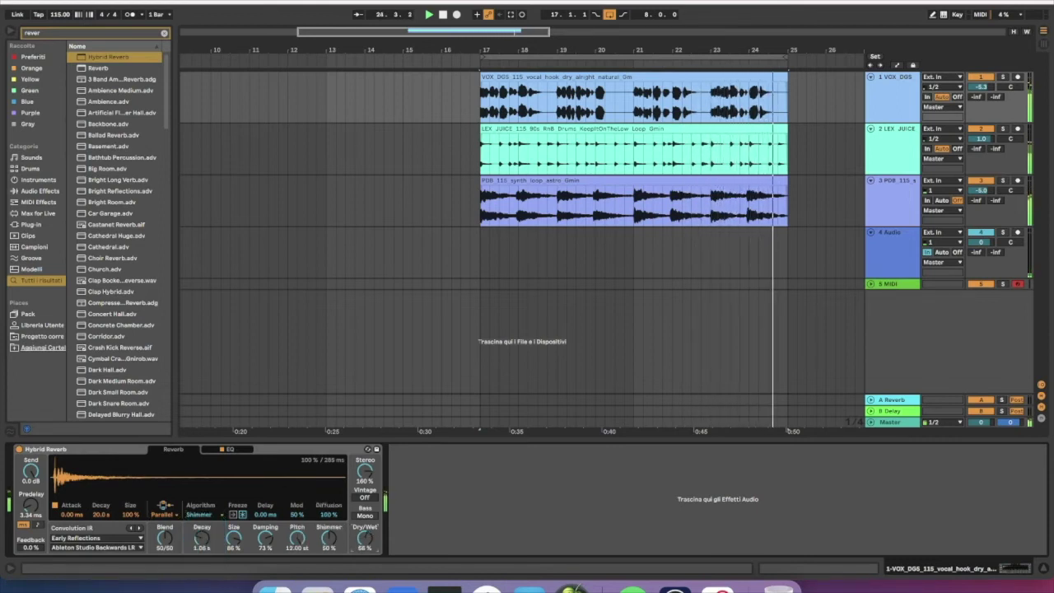
{"action": "left_click", "coordinate": [200, 514]}
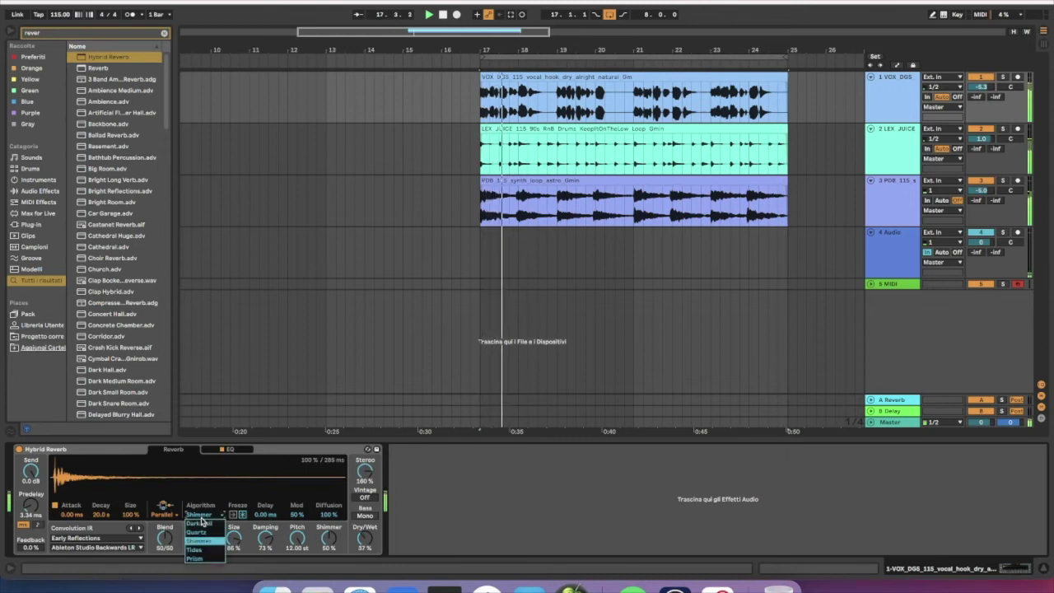
{"action": "left_click", "coordinate": [199, 559]}
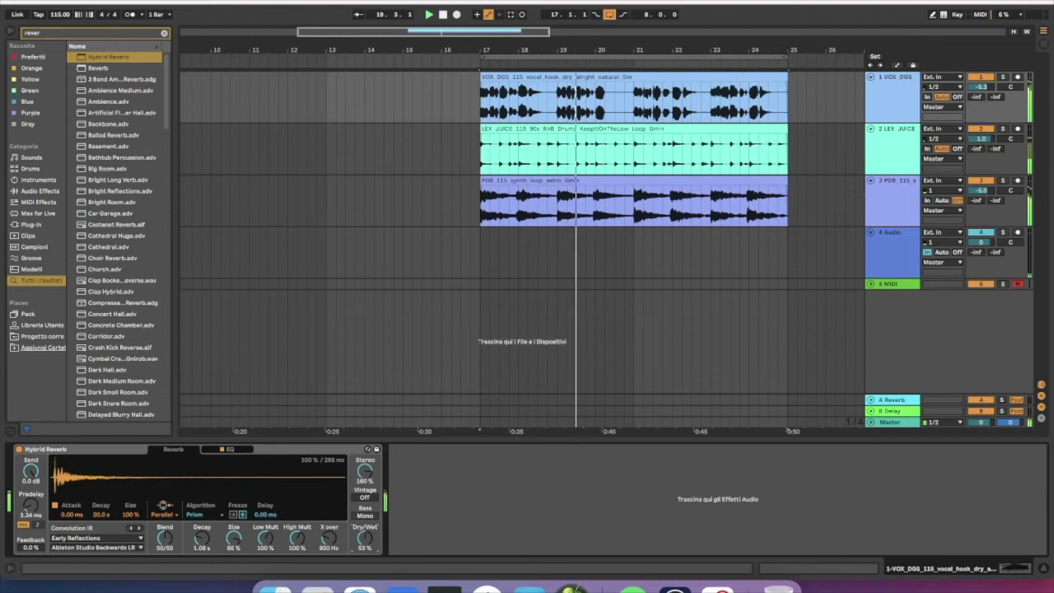
Step: Return the reverb routing to Serial and lower Dry/Wet to 41 %
{"action": "left_click", "coordinate": [163, 514]}
{"action": "left_click", "coordinate": [168, 524]}
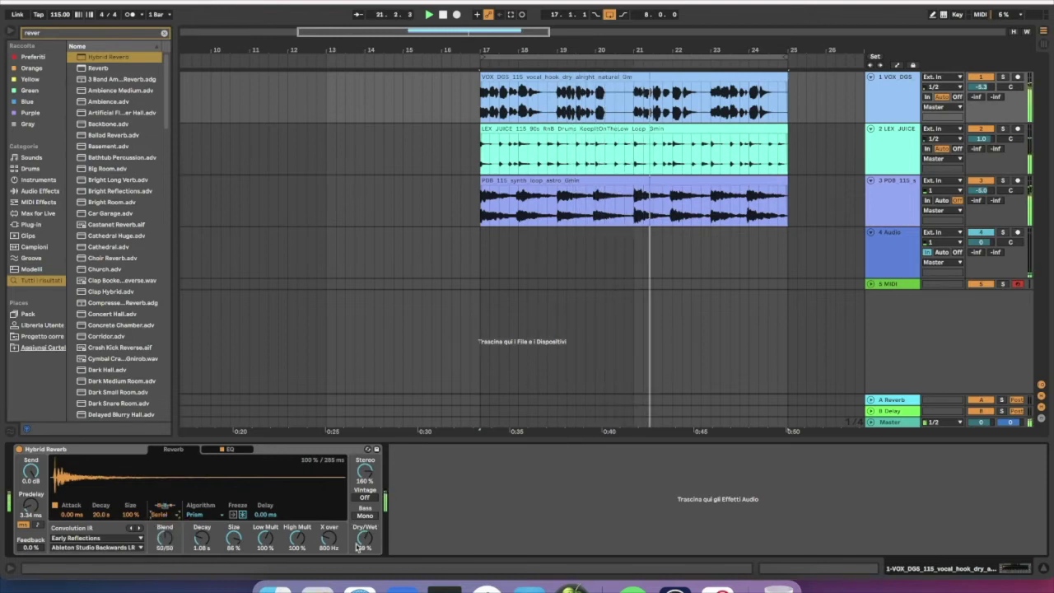
{"action": "left_click_drag", "start_coordinate": [364, 538], "coordinate": [365, 563]}
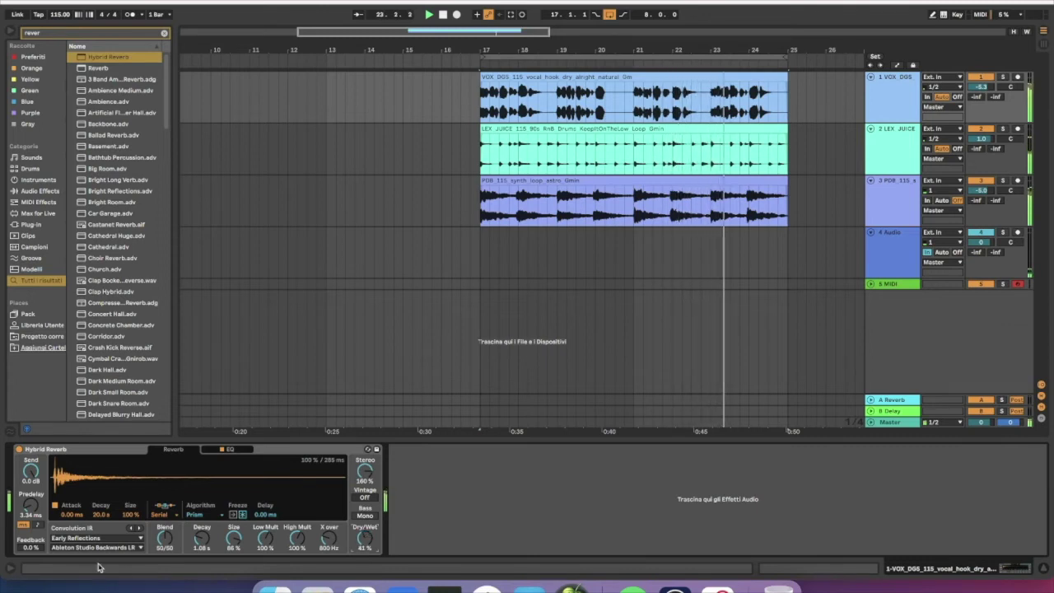
Step: Change the Convolution IR category to Plates and set the reverb's Dry/Wet to 43 %
{"action": "left_click", "coordinate": [97, 537]}
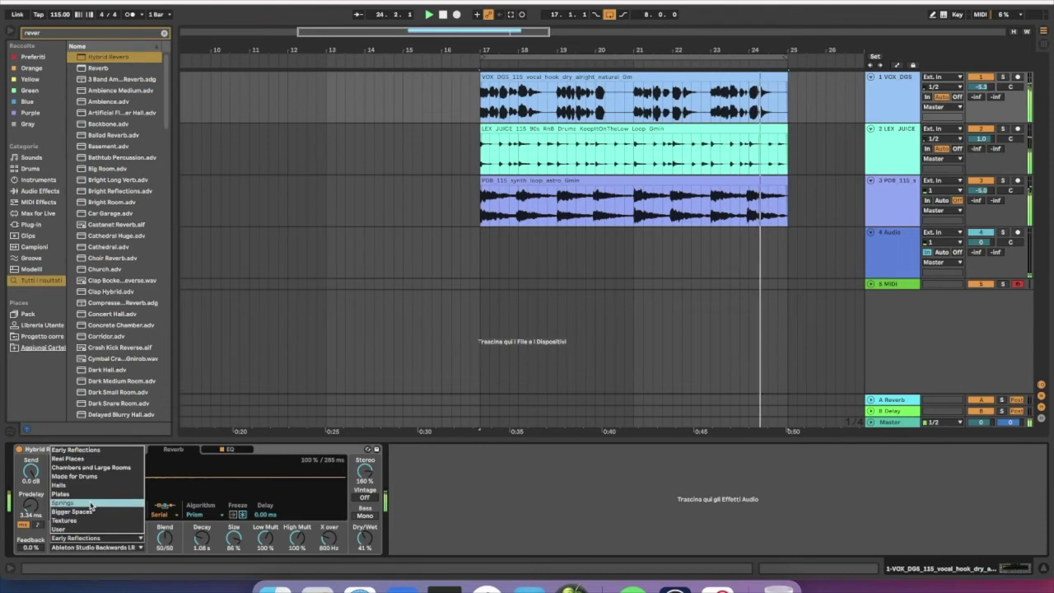
{"action": "left_click", "coordinate": [64, 493]}
{"action": "mouse_move", "coordinate": [365, 538]}
{"action": "left_mouse_down"}
{"action": "mouse_move", "coordinate": [365, 516]}
{"action": "mouse_move", "coordinate": [365, 537]}
{"action": "left_mouse_up"}
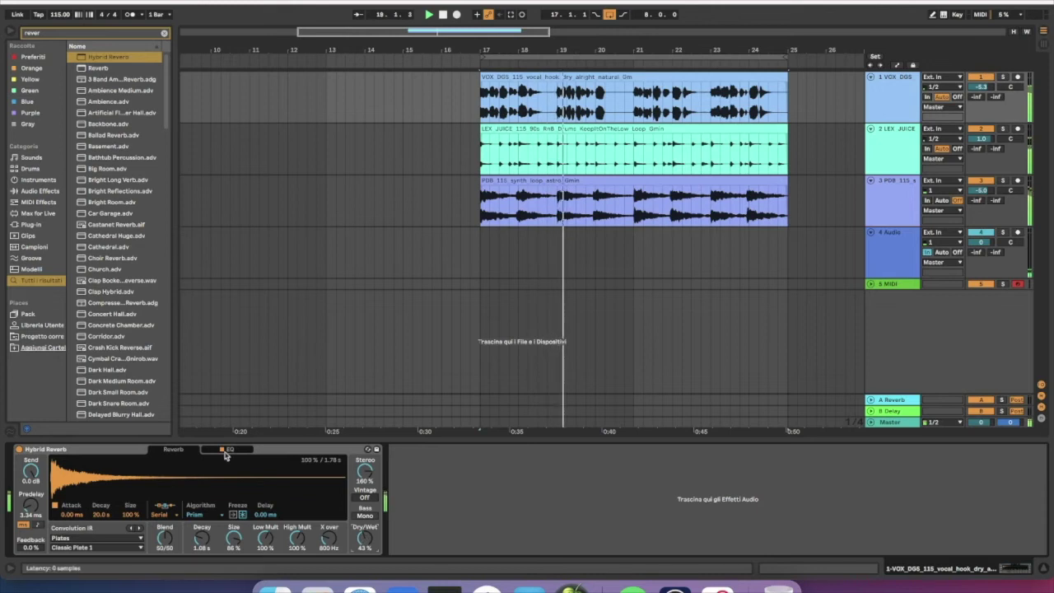
Step: Stop playback and examine Hybrid Reverb's routing choices and its EQ section
{"action": "left_click", "coordinate": [162, 515]}
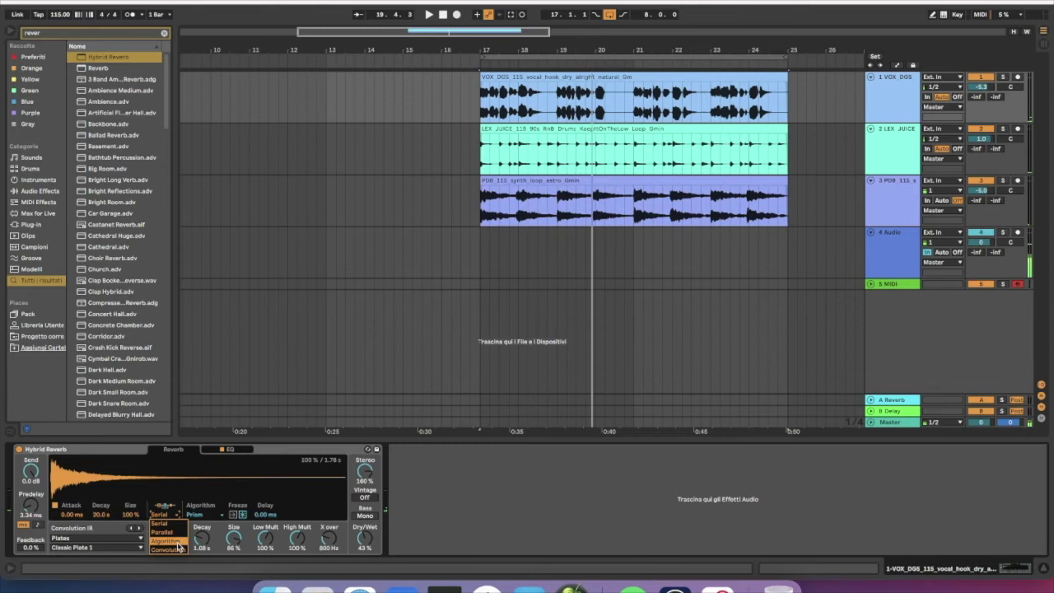
{"action": "left_click", "coordinate": [134, 481]}
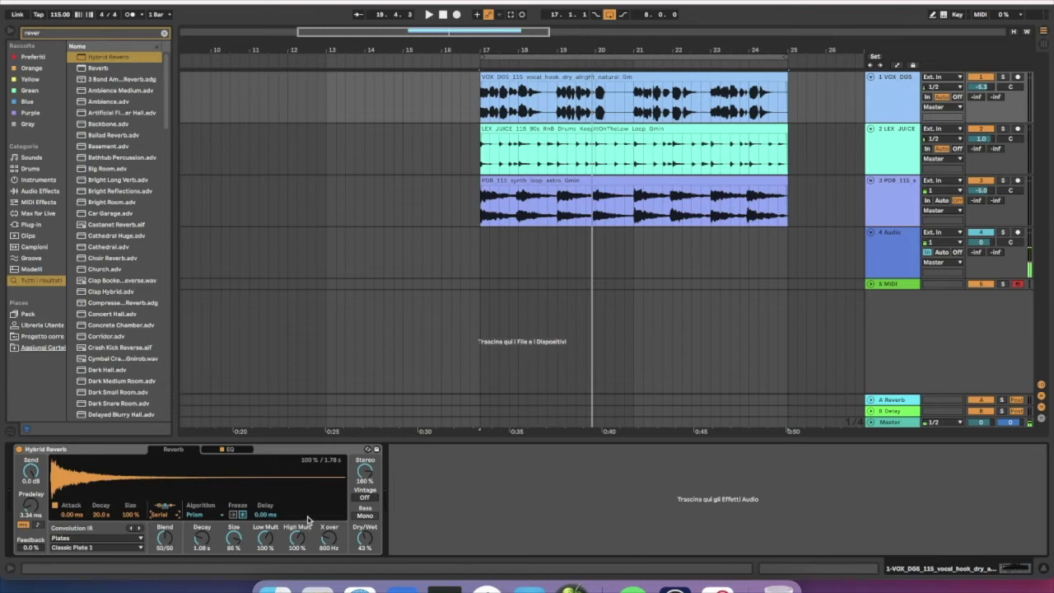
{"action": "left_click", "coordinate": [220, 450]}
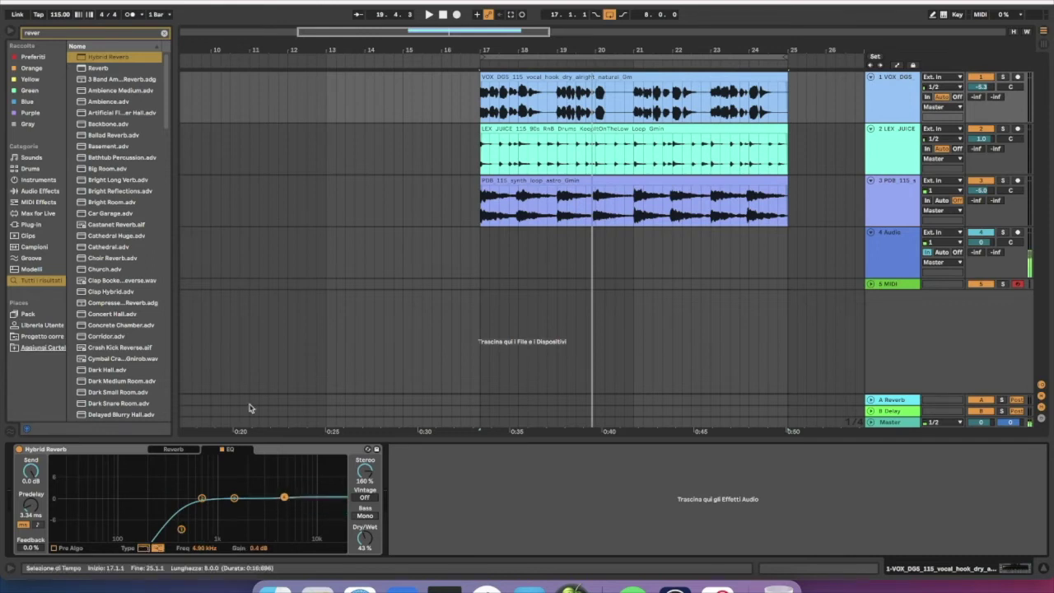
Step: Replace the vocal track's Hybrid Reverb with Spectral Resonator, found by searching the browser for "sp", and start playback
{"action": "left_click", "coordinate": [284, 452]}
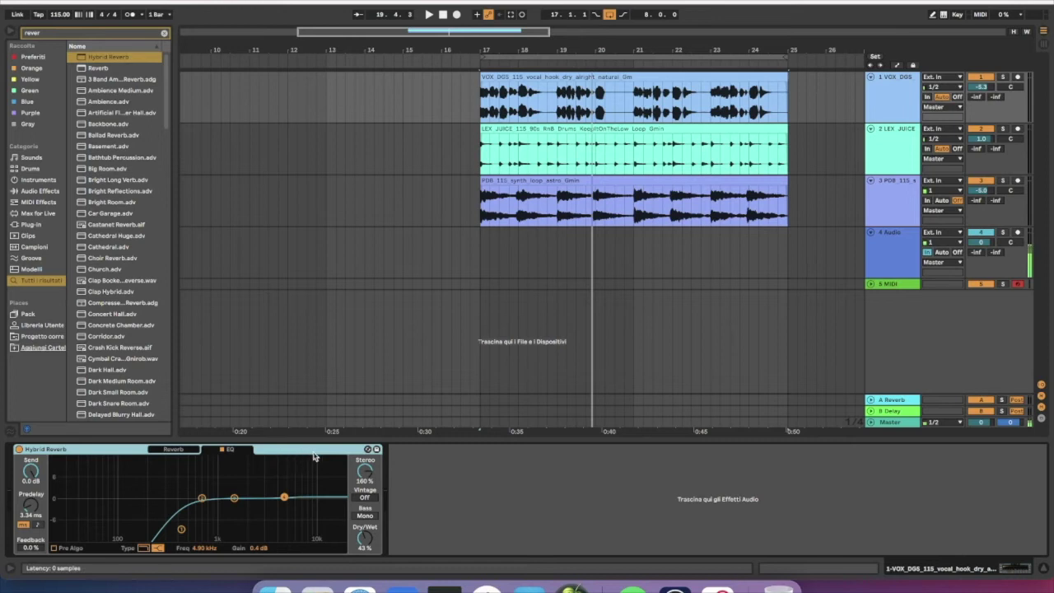
{"action": "key", "text": "Delete"}
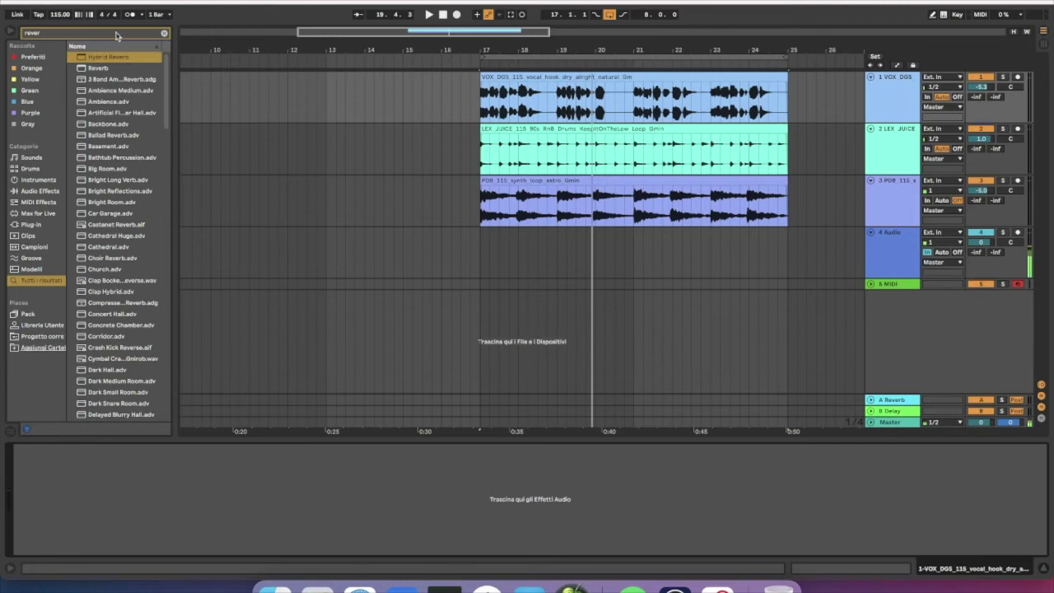
{"action": "left_click", "coordinate": [164, 35]}
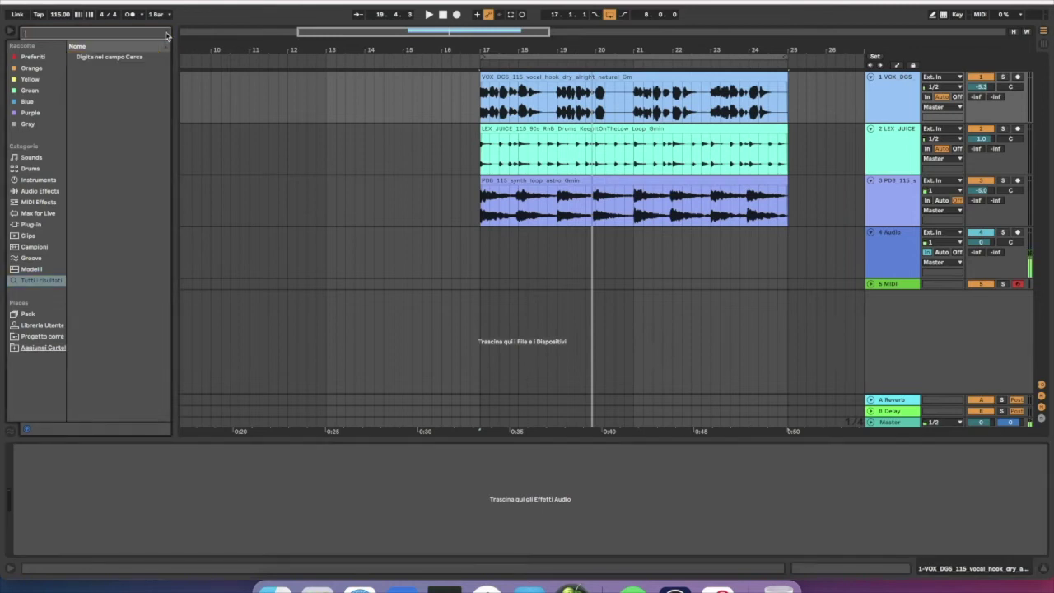
{"action": "type", "text": "sp"}
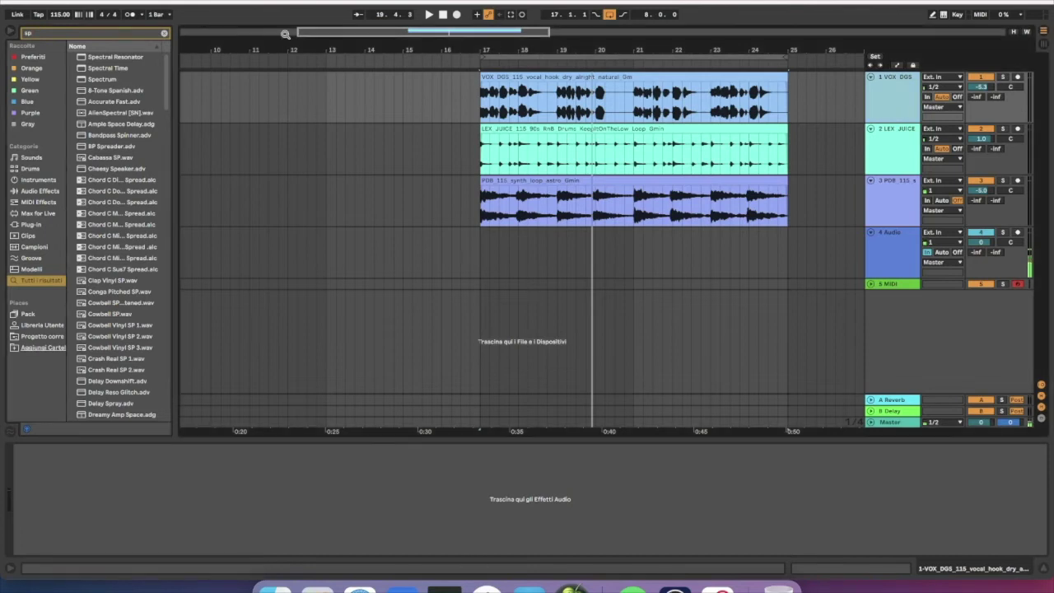
{"action": "double_click", "coordinate": [119, 57]}
{"action": "key", "text": "space"}
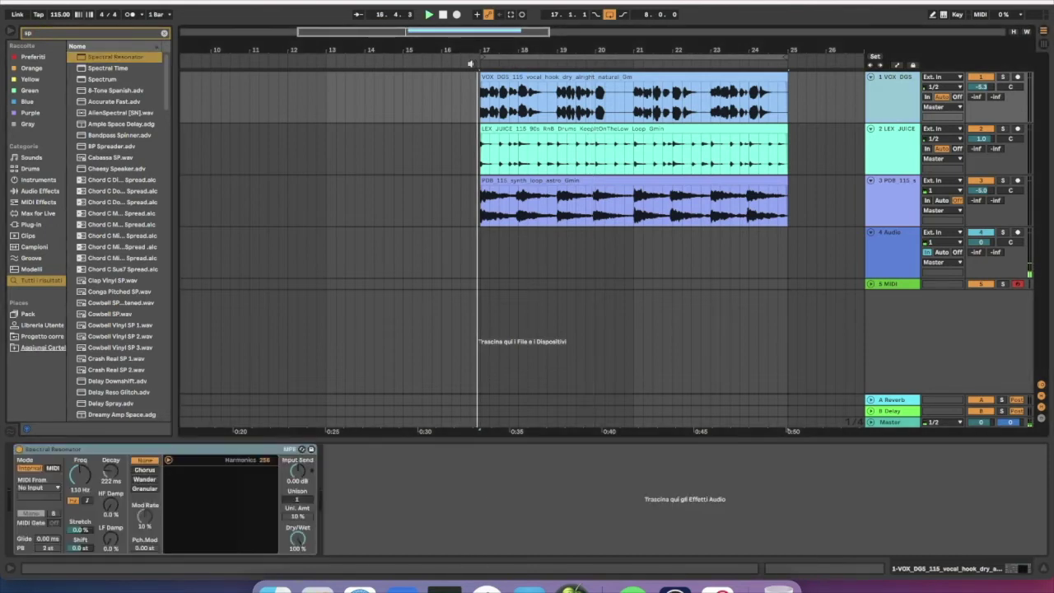
Step: Set Spectral Resonator's modulation mode to Chorus and balance its Dry/Wet at 68 %
{"action": "left_click_drag", "start_coordinate": [297, 538], "coordinate": [297, 591]}
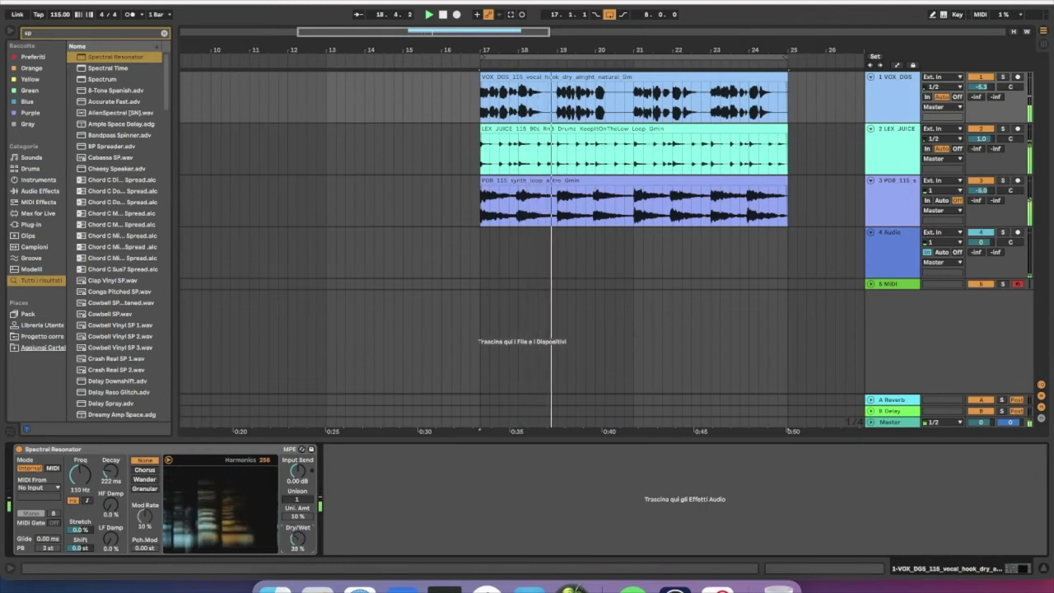
{"action": "left_click_drag", "start_coordinate": [297, 538], "coordinate": [297, 523]}
{"action": "left_click", "coordinate": [145, 469]}
{"action": "left_click_drag", "start_coordinate": [297, 540], "coordinate": [297, 524]}
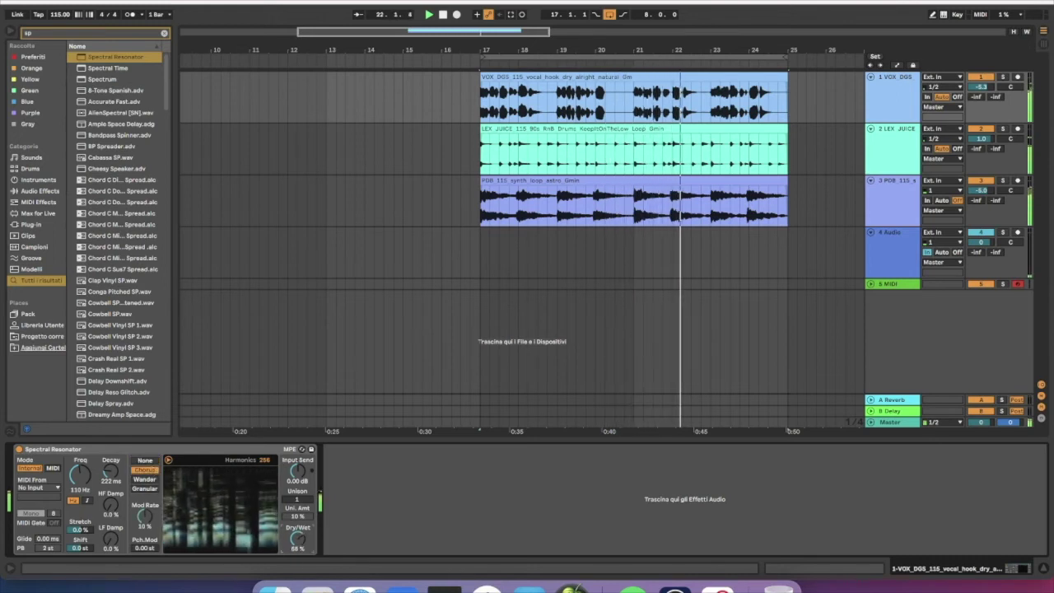
Step: Audition the Wander and Granular modulation modes, return to Chorus, and set Spectral Resonator's Dry/Wet to 58 %
{"action": "left_click", "coordinate": [145, 479]}
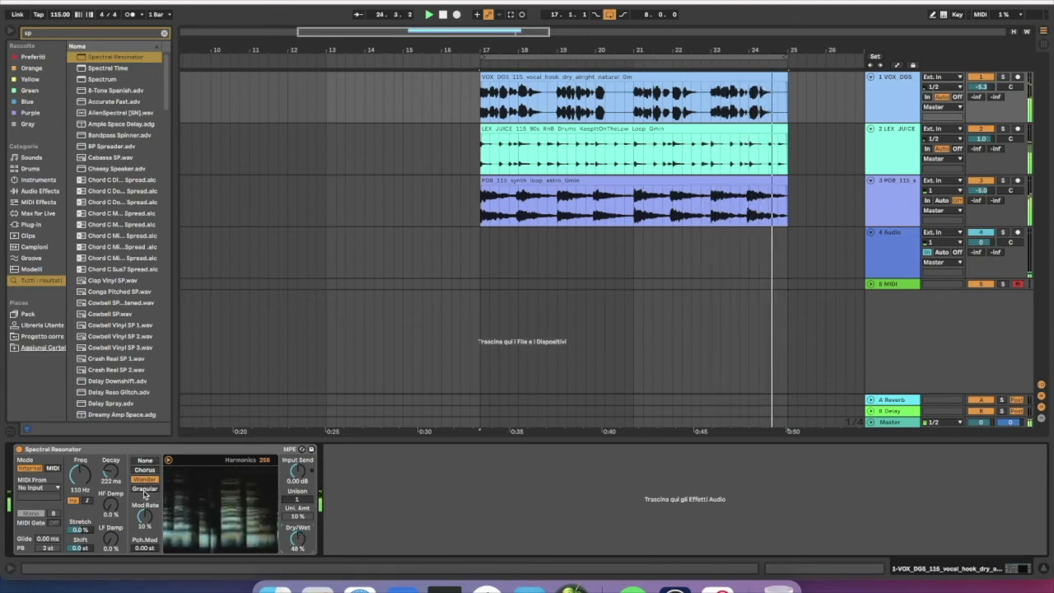
{"action": "left_click_drag", "start_coordinate": [286, 533], "coordinate": [286, 509]}
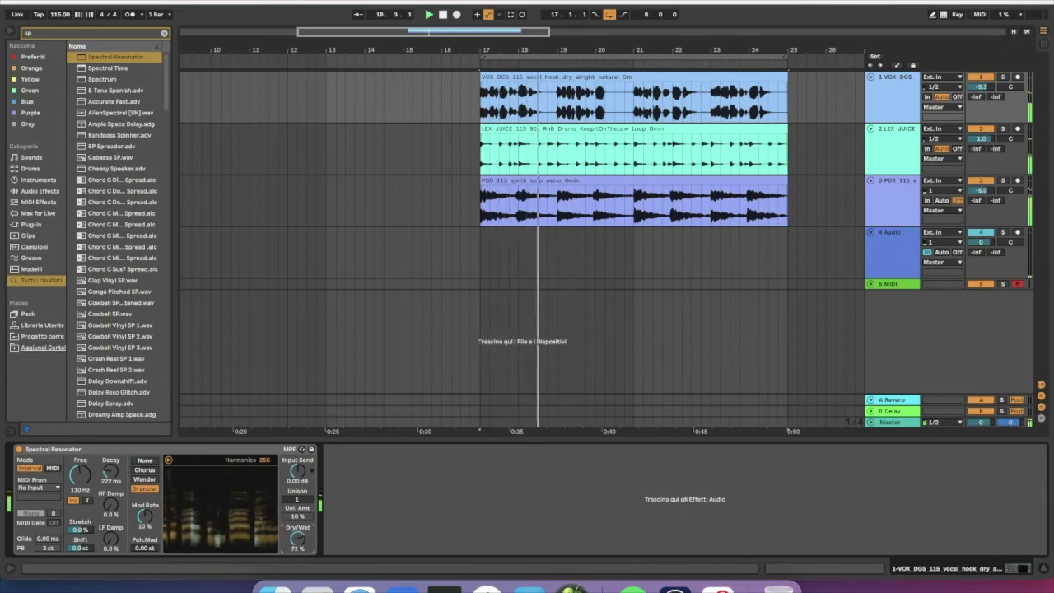
{"action": "left_click", "coordinate": [145, 479]}
{"action": "left_click_drag", "start_coordinate": [296, 537], "coordinate": [296, 543]}
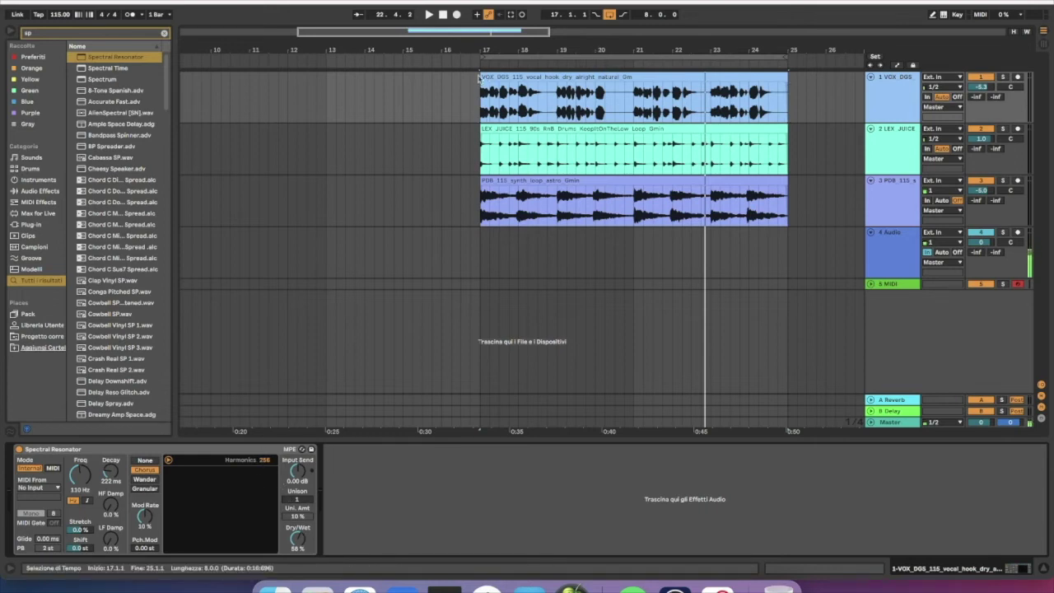
Step: Play the loop and lower Spectral Resonator's Harmonics to 30
{"action": "key", "text": "space"}
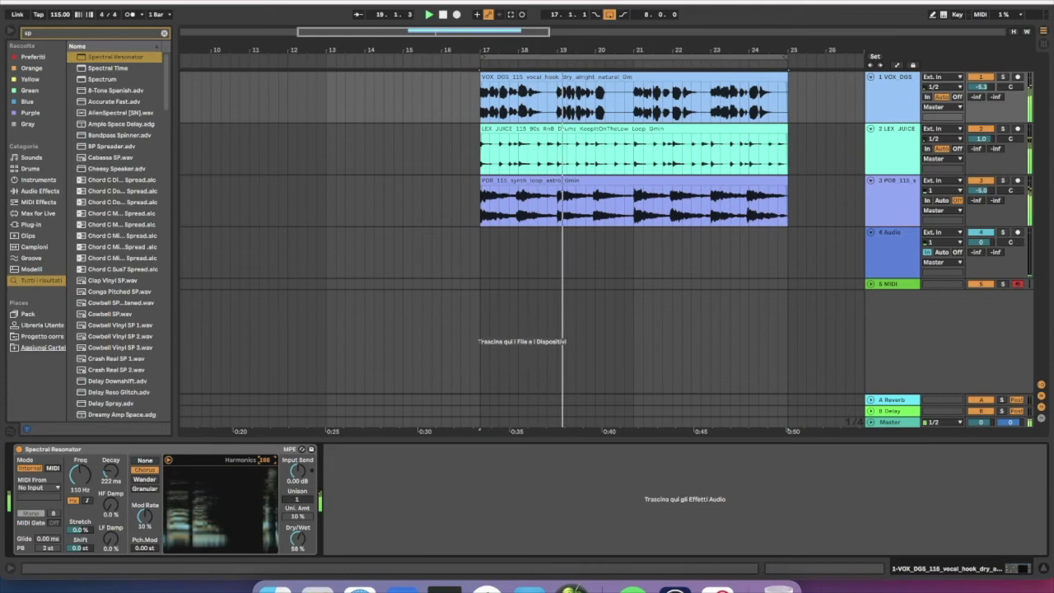
{"action": "left_click_drag", "start_coordinate": [261, 459], "coordinate": [261, 451]}
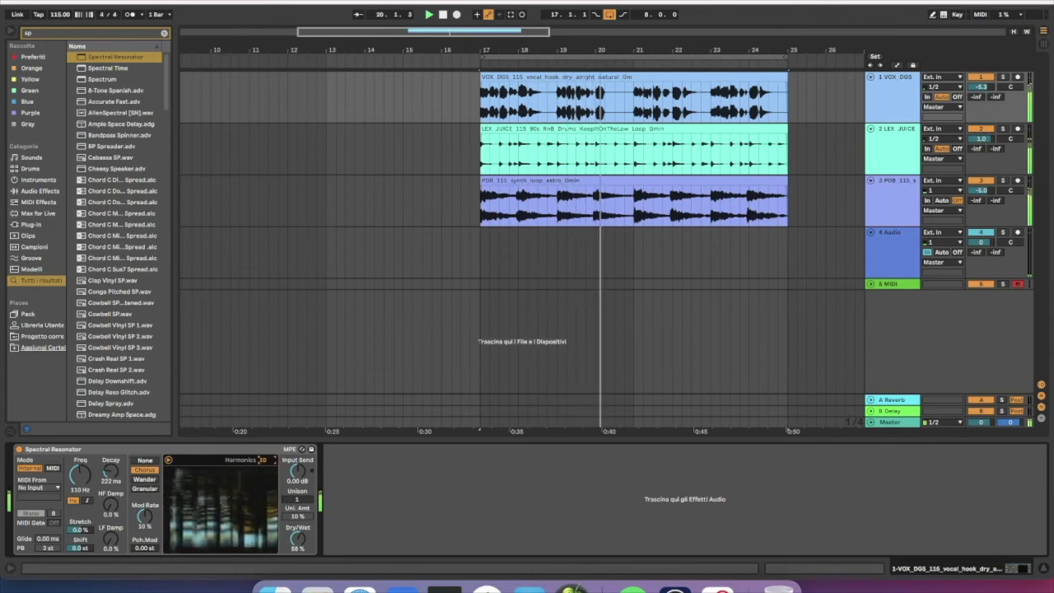
Step: Raise Spectral Resonator's Harmonics to 256, set its Dry/Wet to 40 %, and stop playback
{"action": "left_click_drag", "start_coordinate": [297, 538], "coordinate": [297, 539]}
{"action": "left_click_drag", "start_coordinate": [262, 460], "coordinate": [263, 436]}
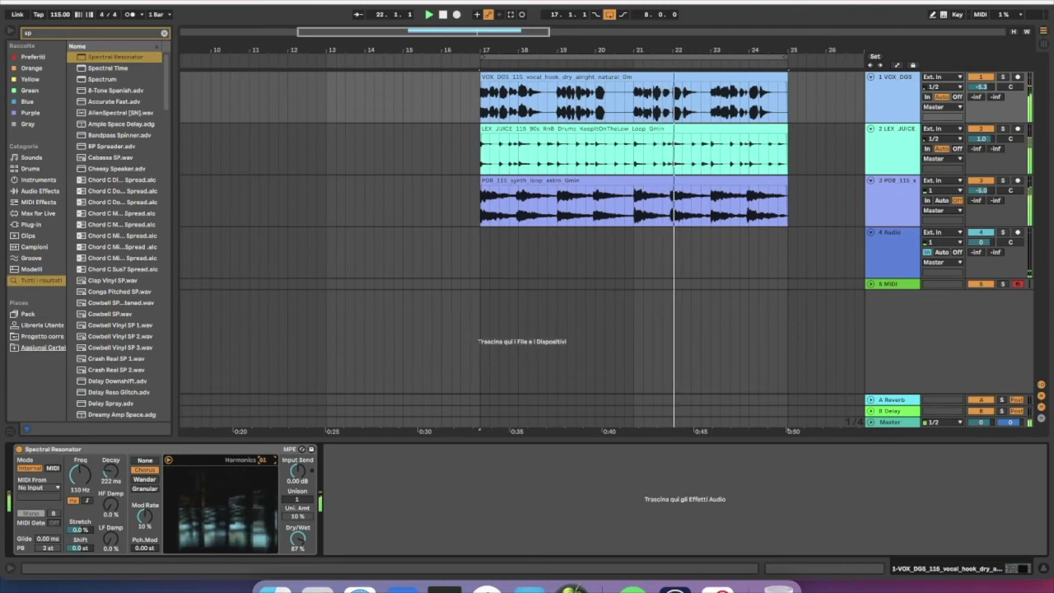
{"action": "left_click_drag", "start_coordinate": [297, 538], "coordinate": [297, 577]}
{"action": "key", "text": "space"}
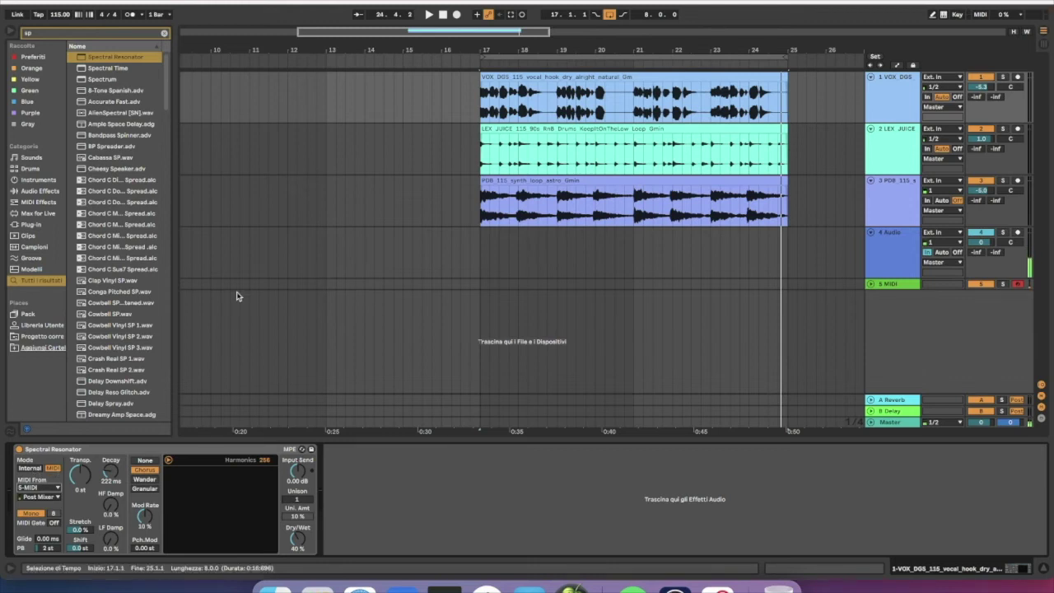
Step: Play the loop with Spectral Resonator's Dry/Wet raised to 100 % and switch its voice mode from Mono to Poly with 16 voices
{"action": "key", "text": "space"}
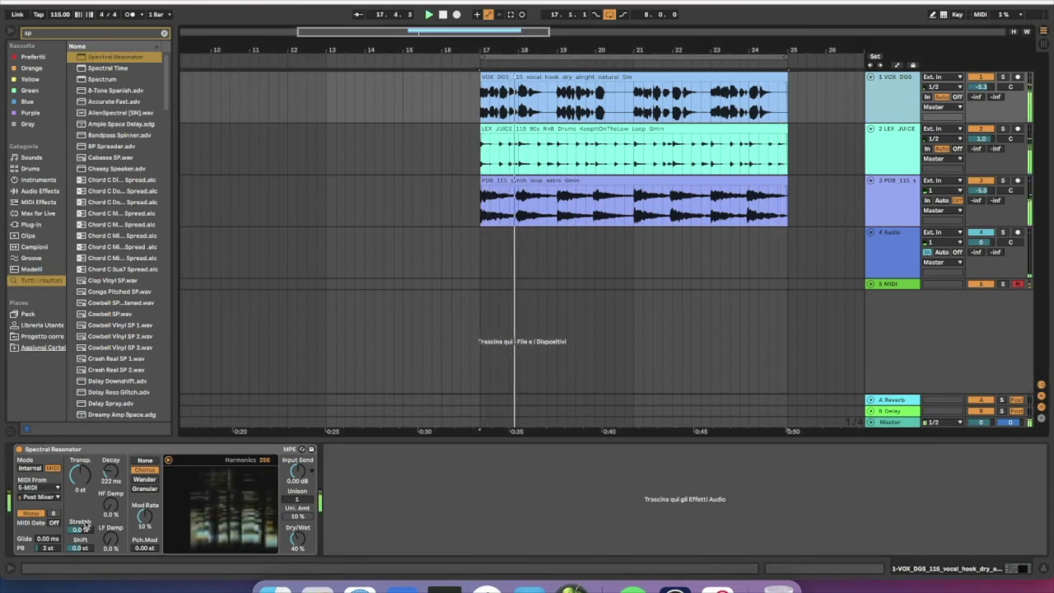
{"action": "left_click_drag", "start_coordinate": [297, 542], "coordinate": [298, 478]}
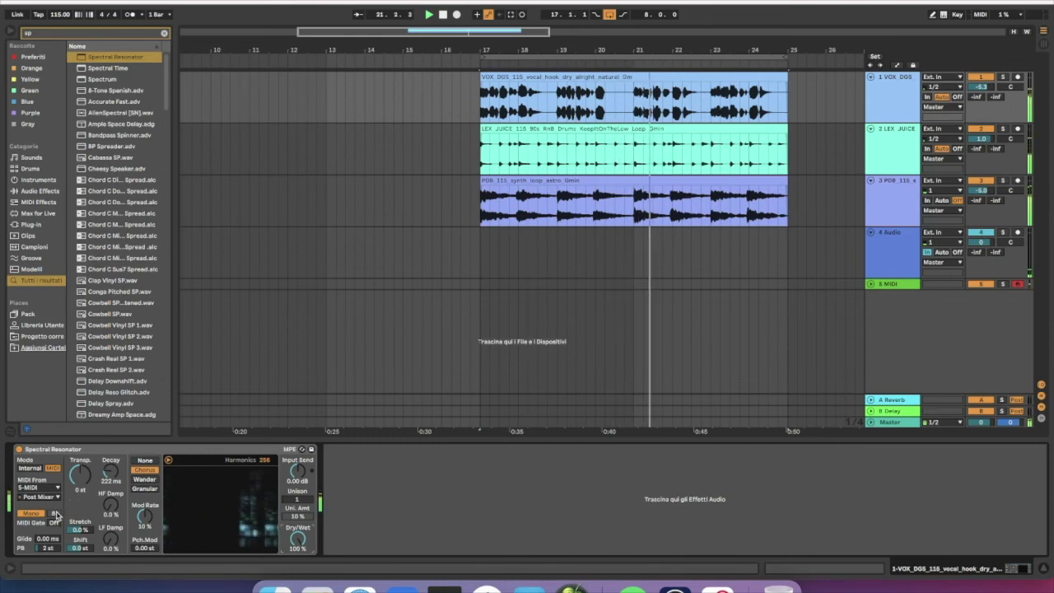
{"action": "left_click", "coordinate": [32, 513]}
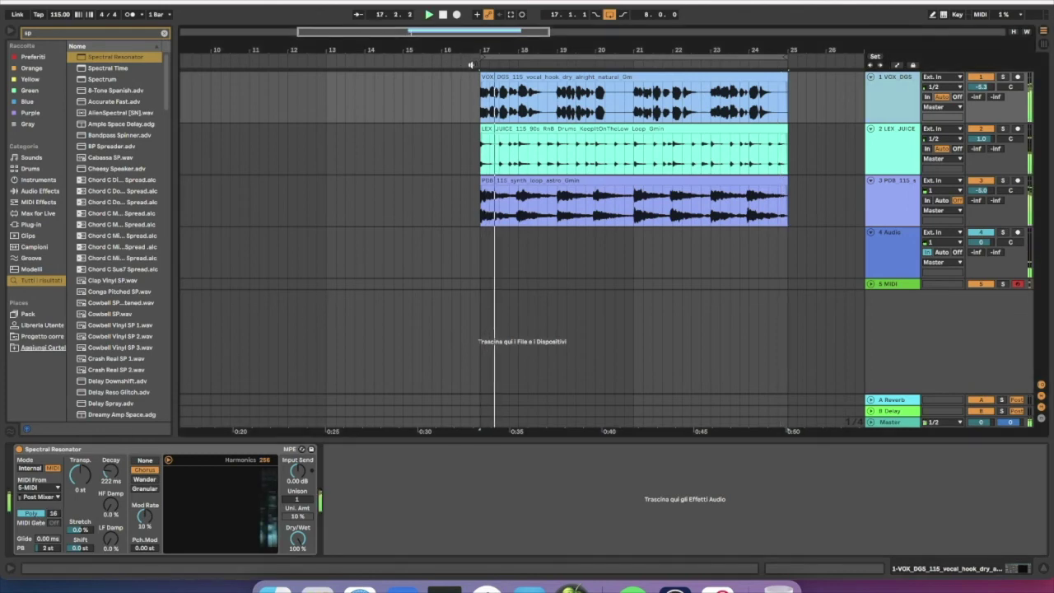
Step: Audition Spectral Resonator's MIDI Gate during playback and turn it off again
{"action": "left_click", "coordinate": [55, 524]}
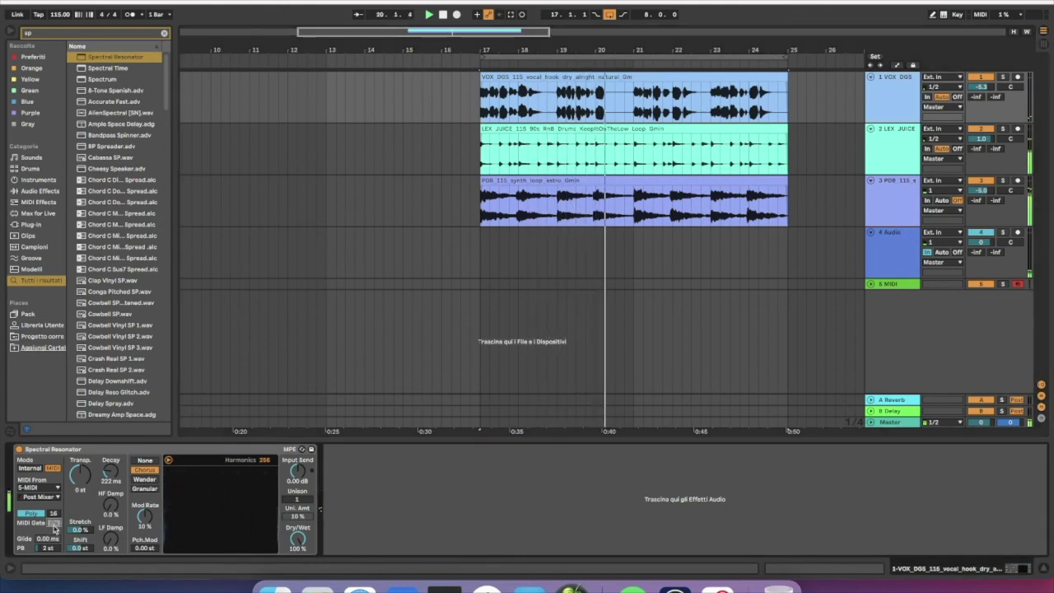
{"action": "left_click", "coordinate": [53, 523]}
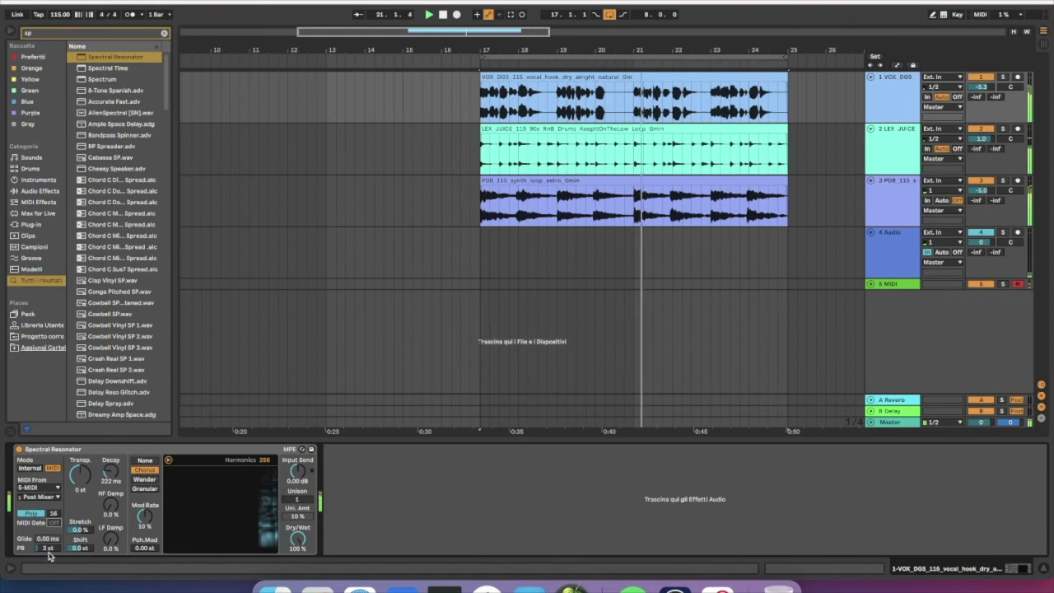